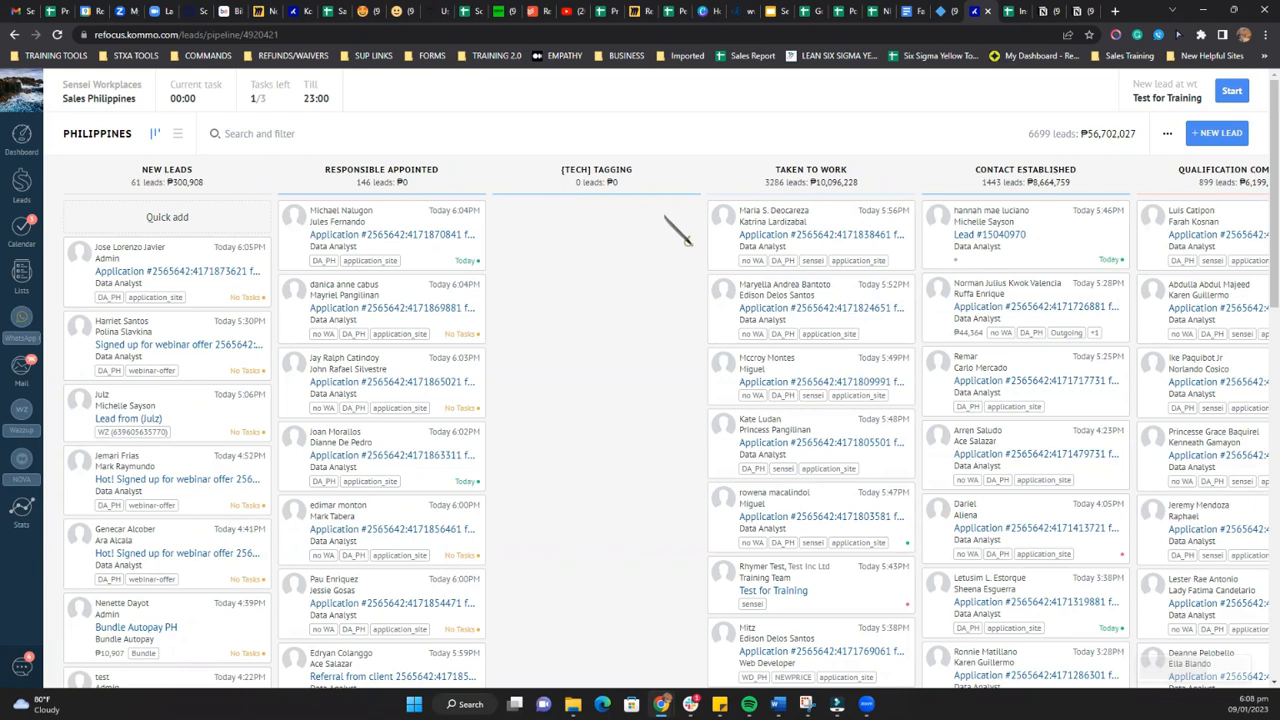
Step: Check the calling extension's phone dialer and its call list
left_click(1157, 36)
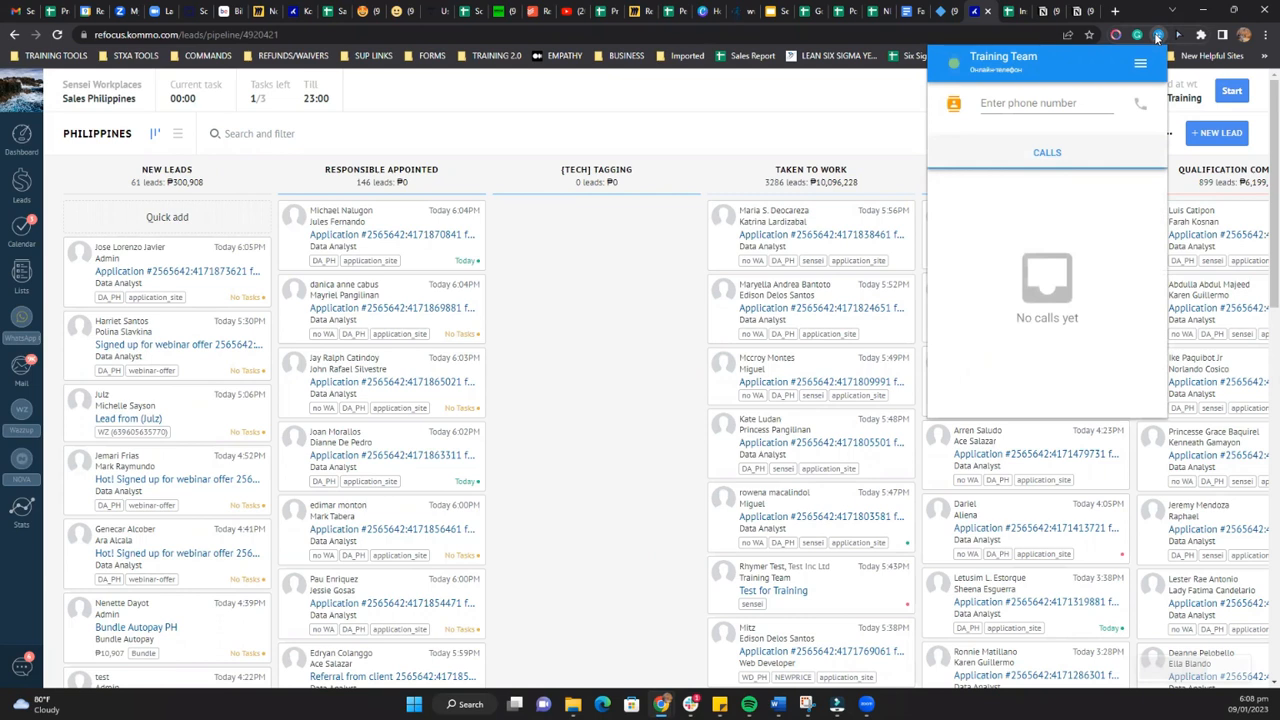
left_click(1158, 37)
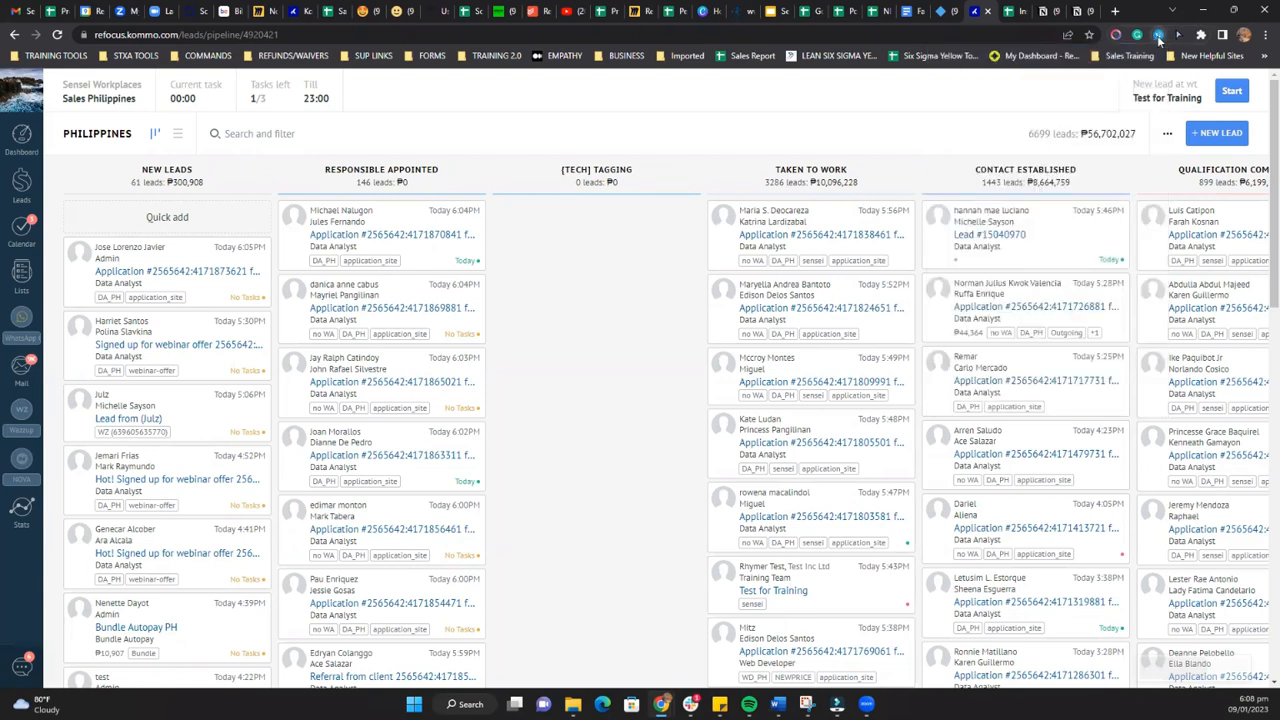
left_click(1158, 37)
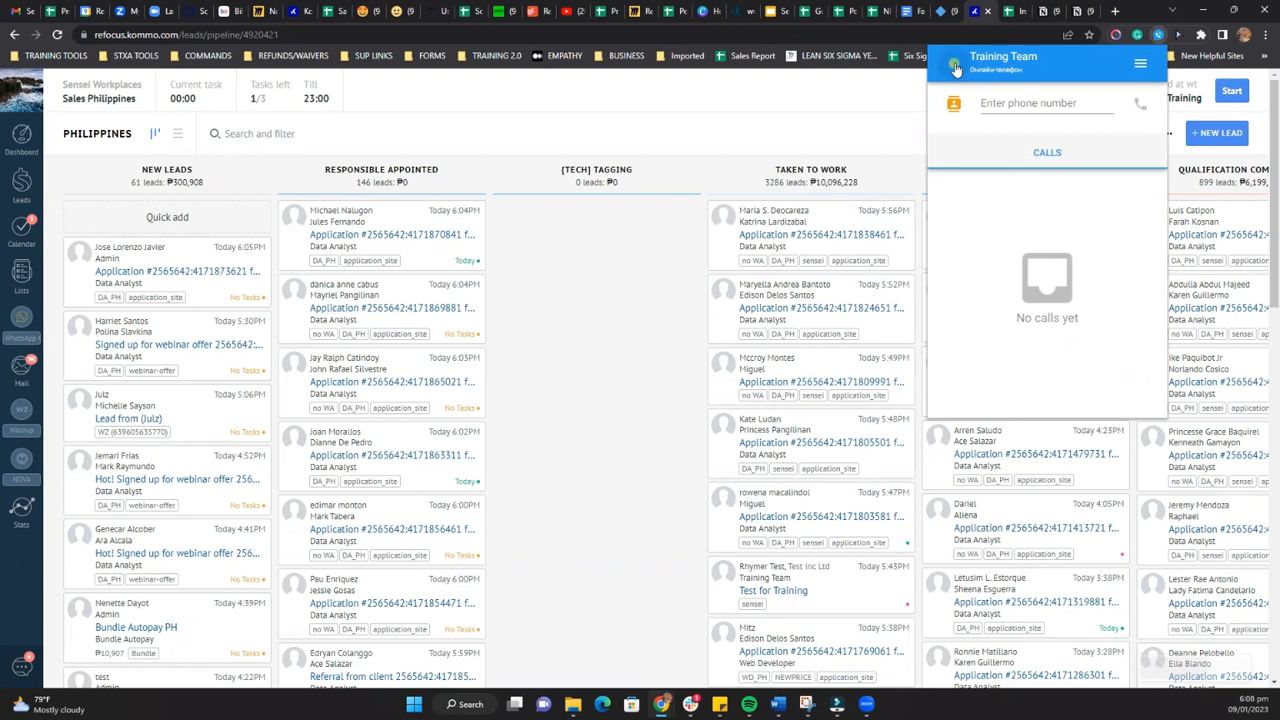
left_click(1159, 36)
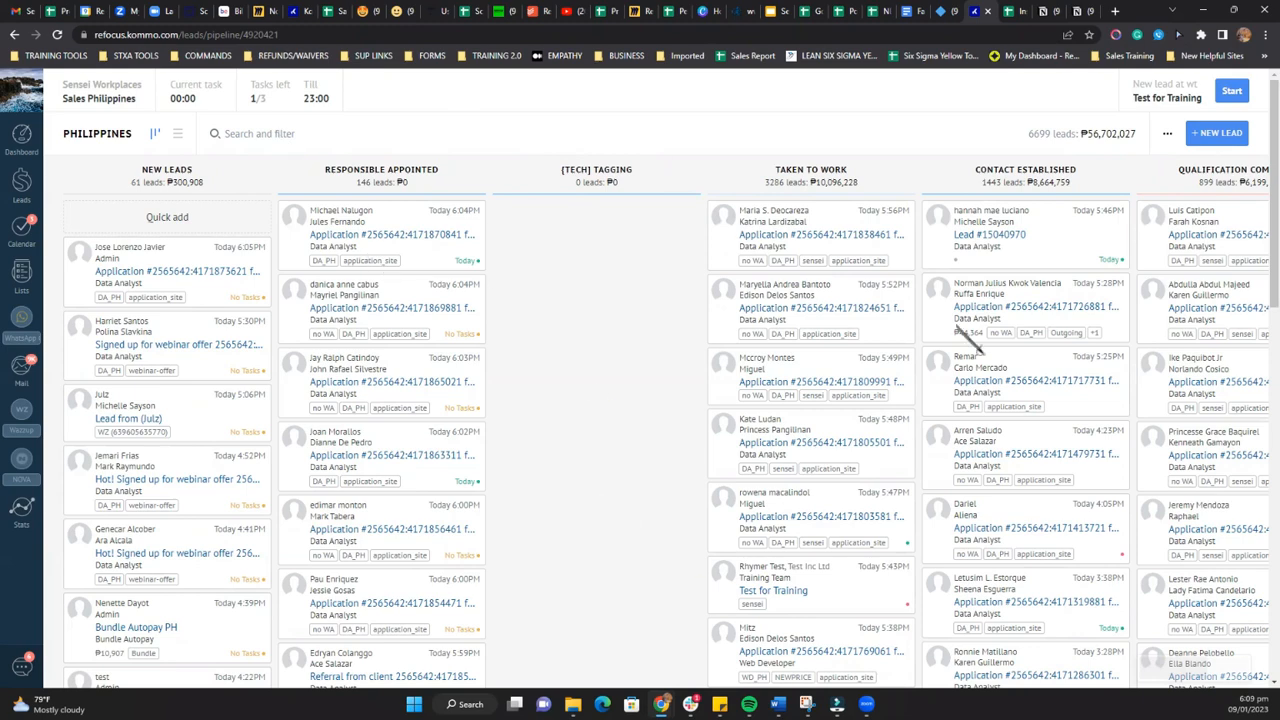
Step: Filter the Philippines pipeline to show only My leads
scroll(866, 331, "down", 3)
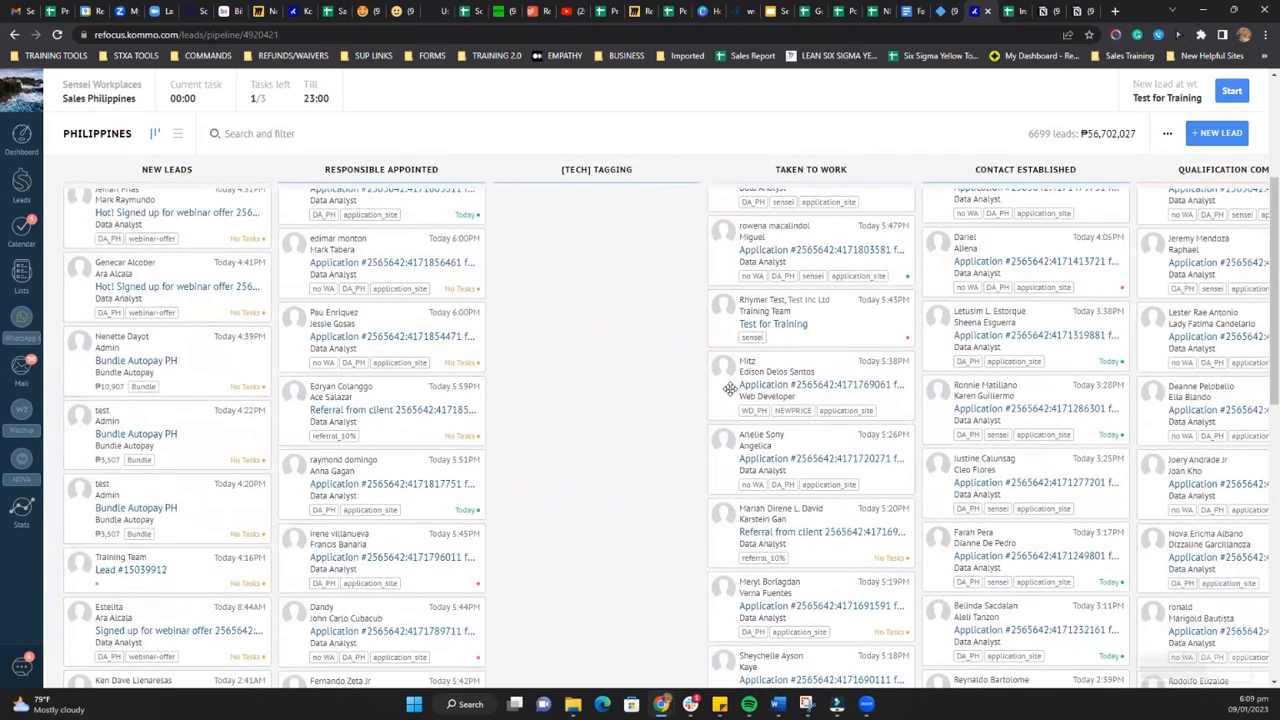
scroll(685, 378, "up", 3)
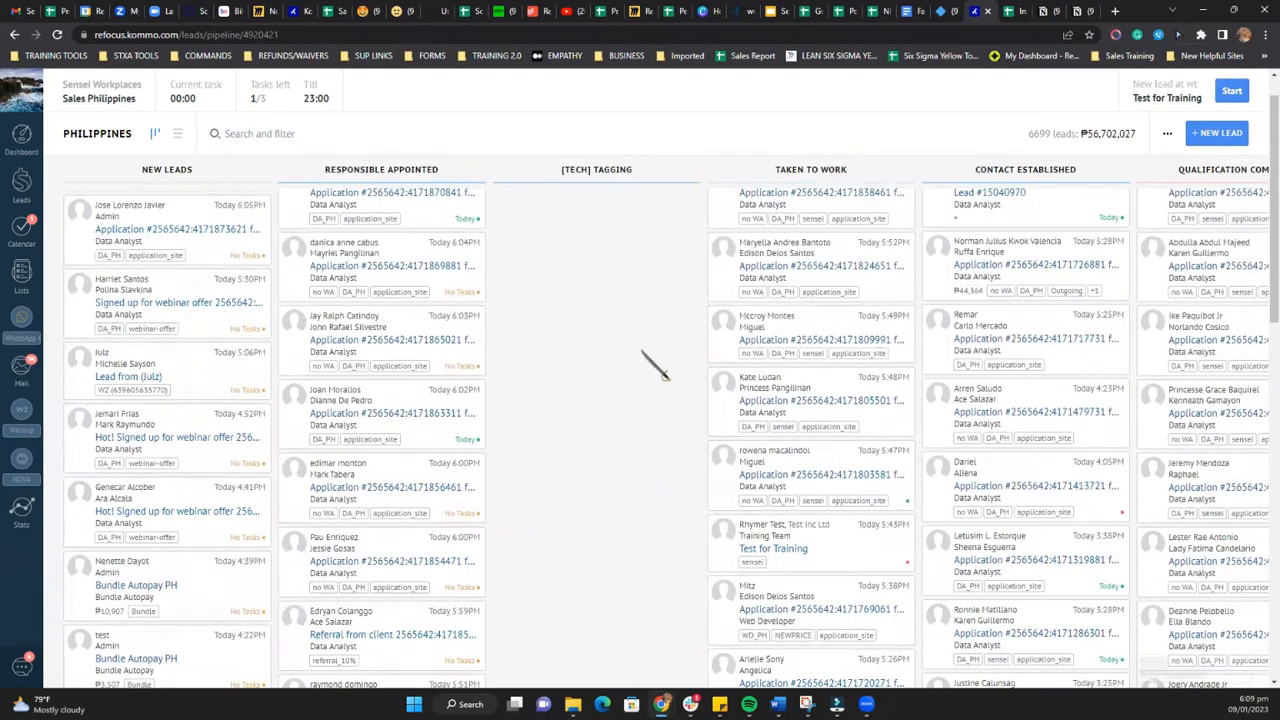
scroll(657, 369, "up", 1)
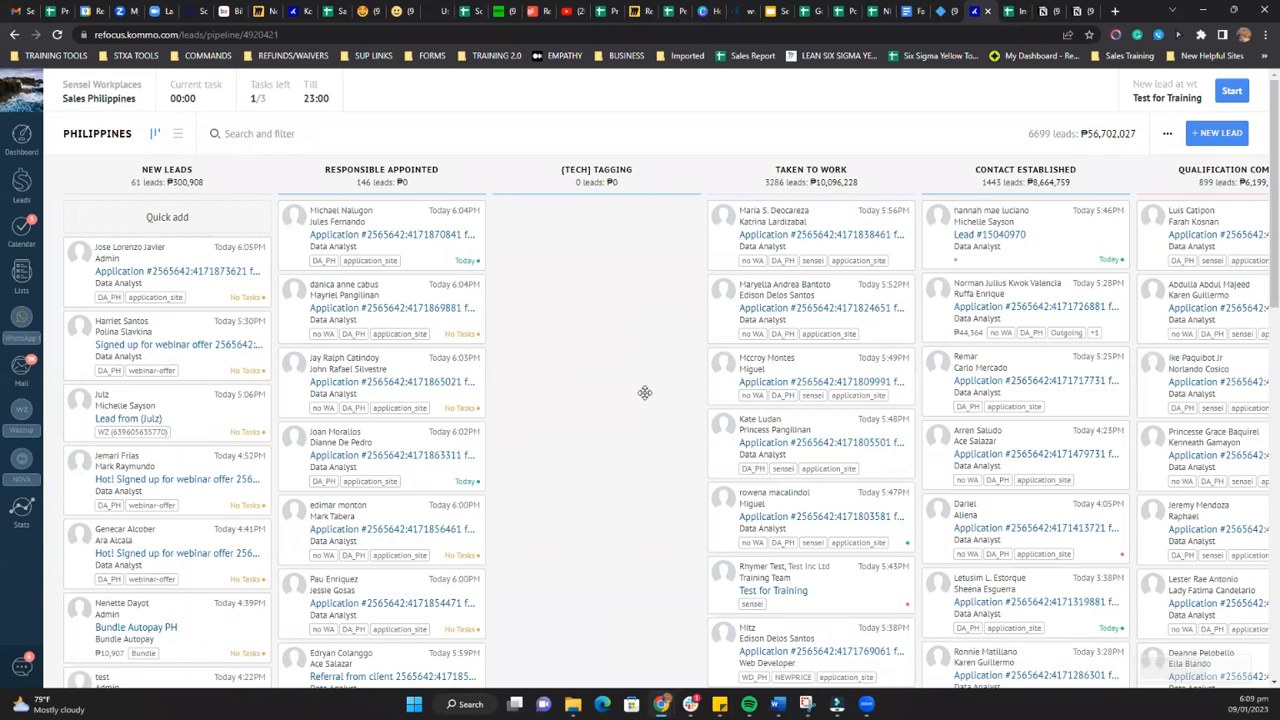
scroll(513, 225, "up", 1)
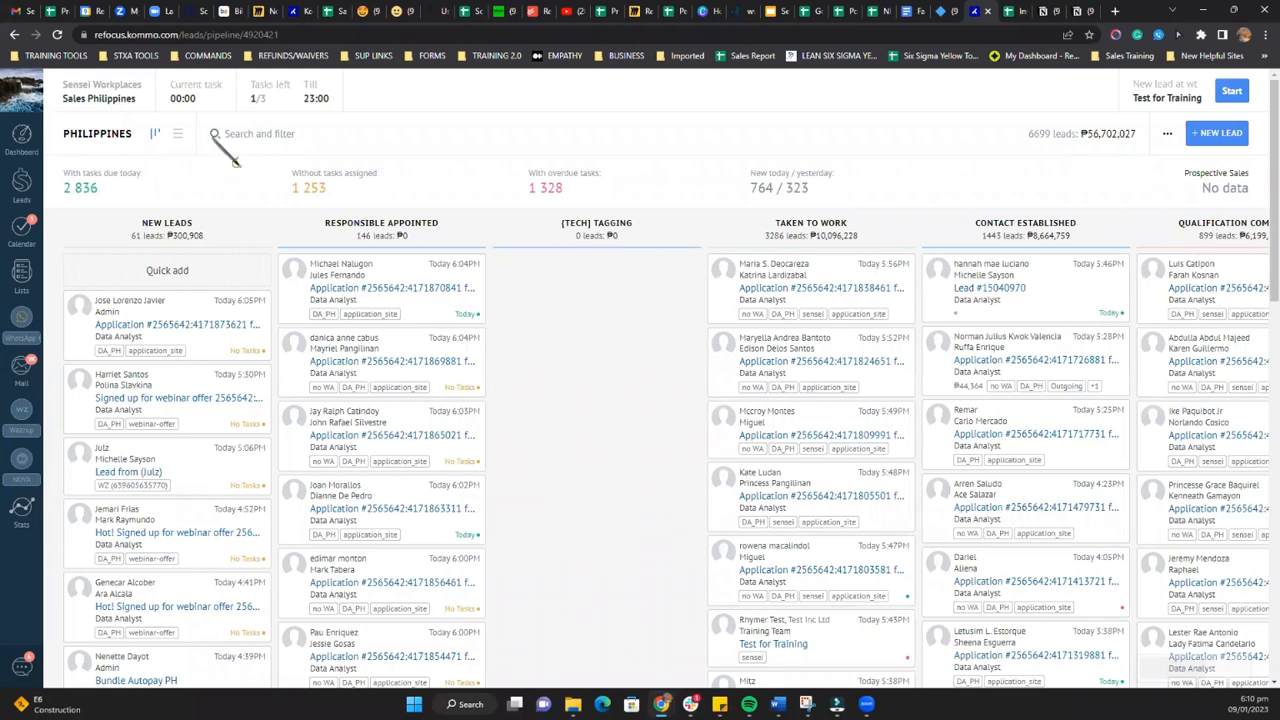
left_click(215, 133)
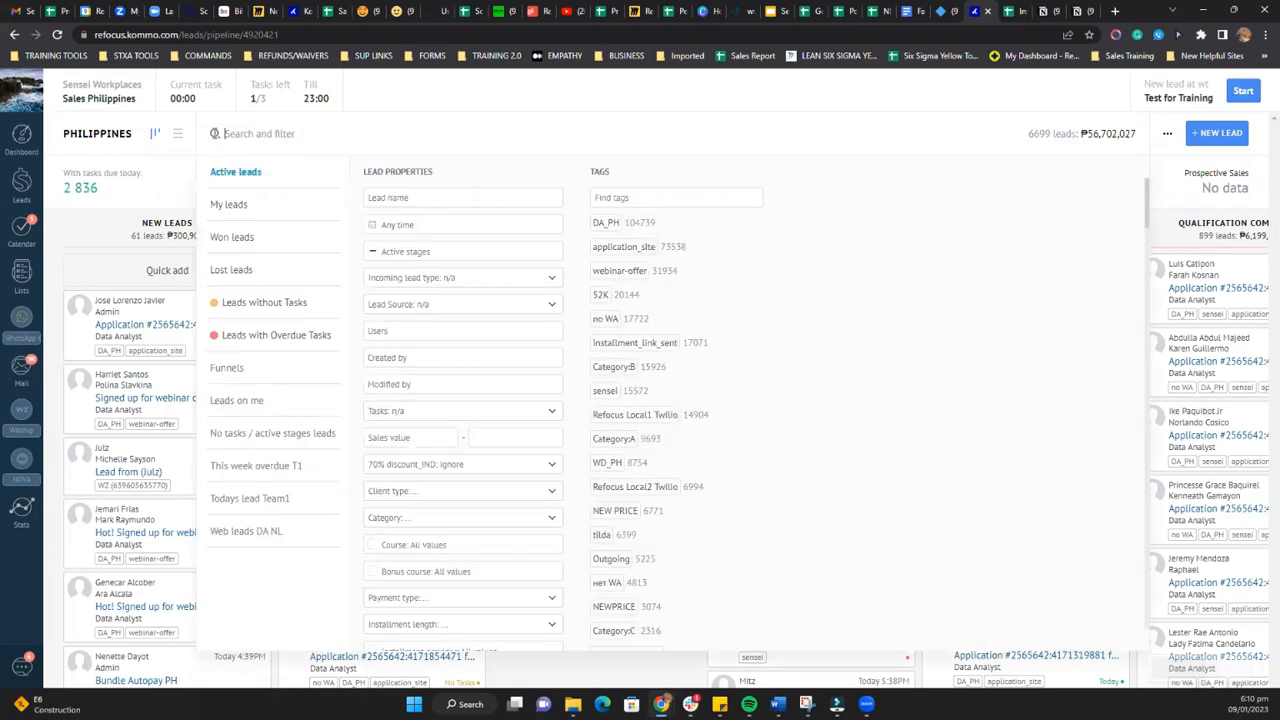
left_click(222, 214)
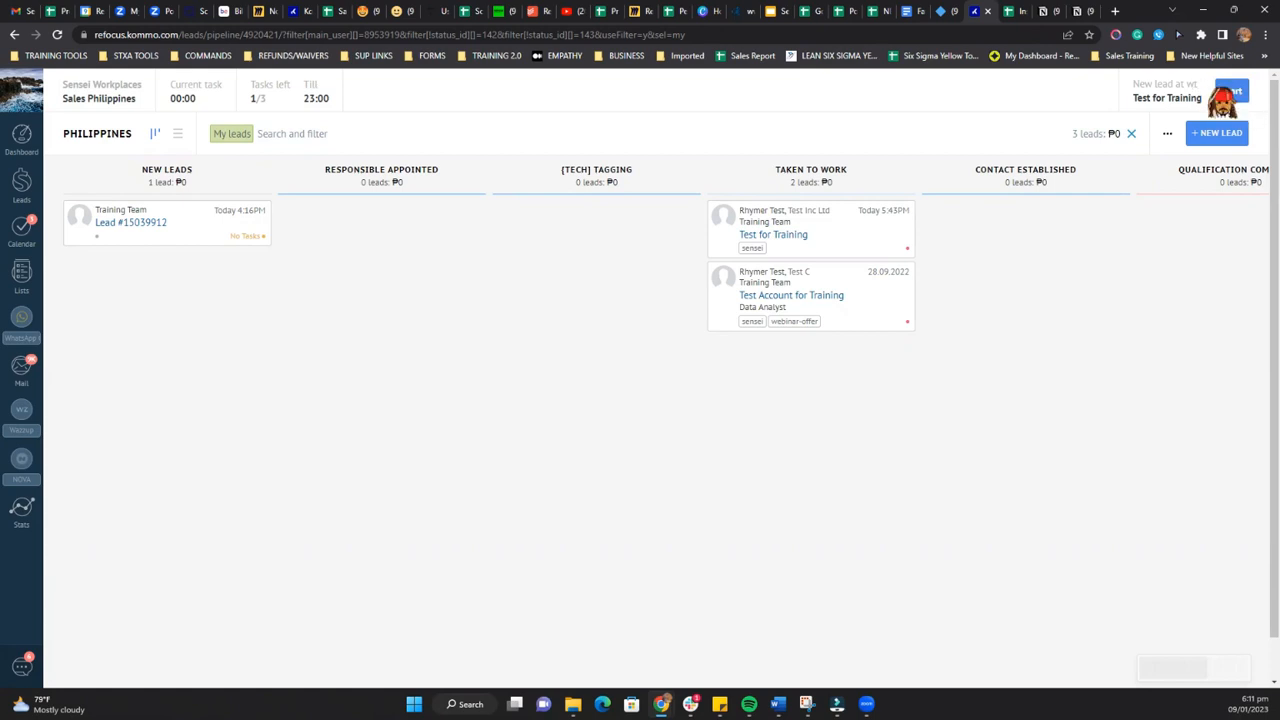
Step: Start the waiting Test for Training lead and complete its New lead to-do with result Go, leaving the template name blank
left_click(1240, 99)
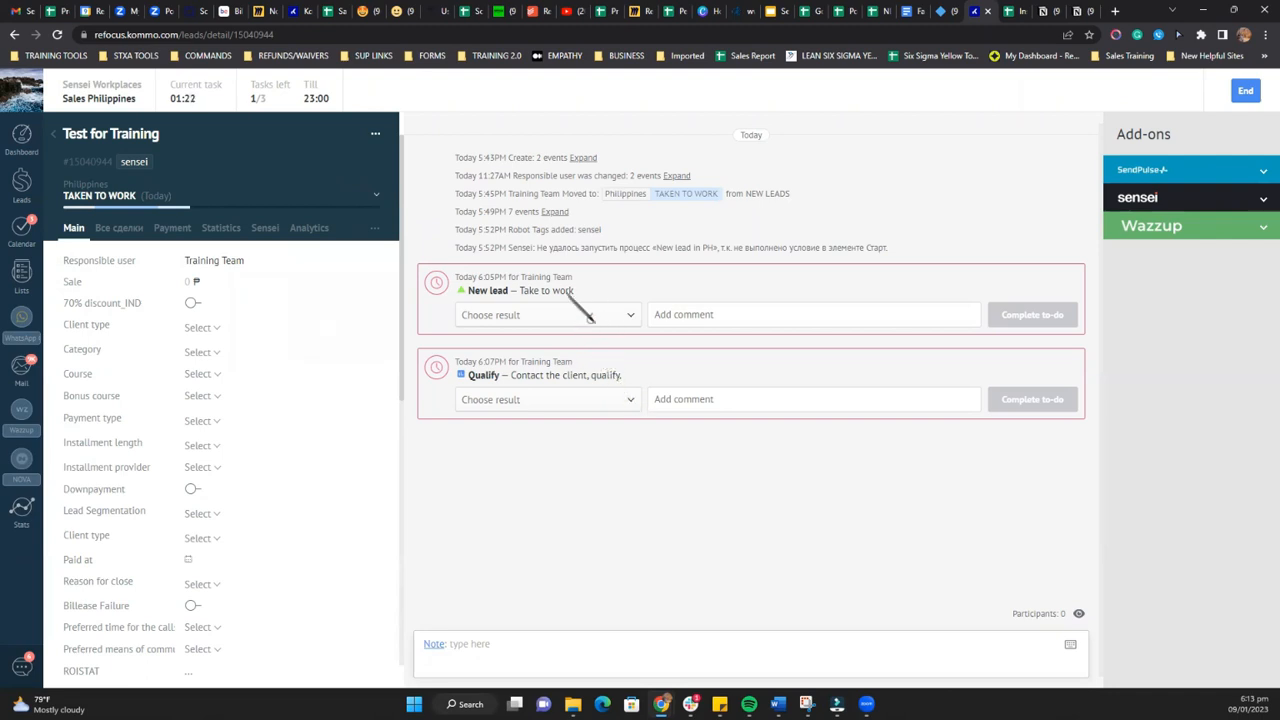
left_click(615, 315)
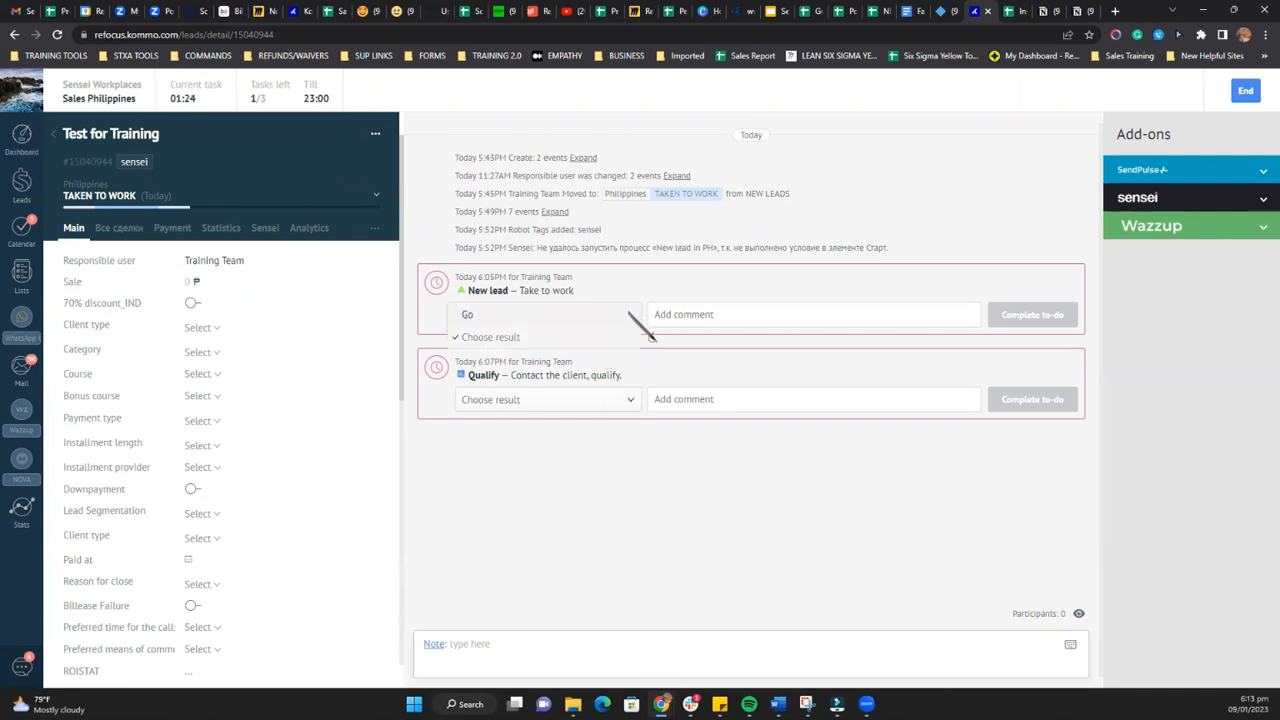
left_click(475, 316)
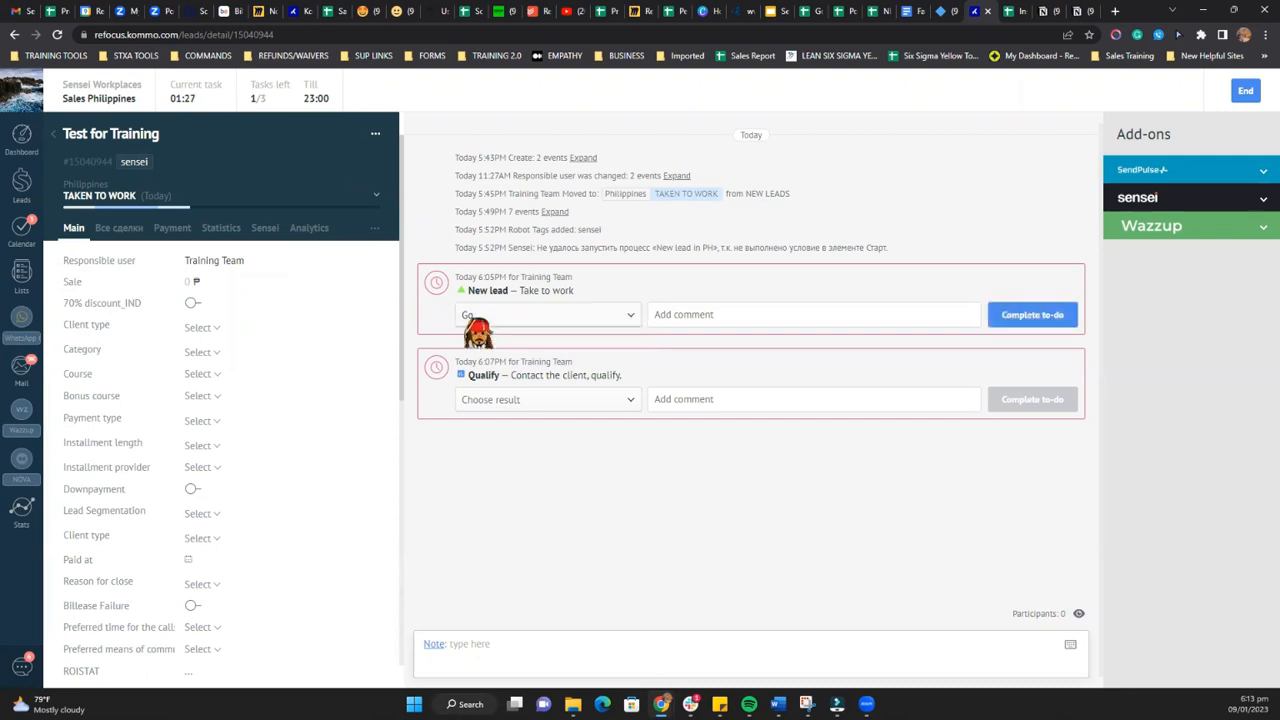
left_click(1050, 318)
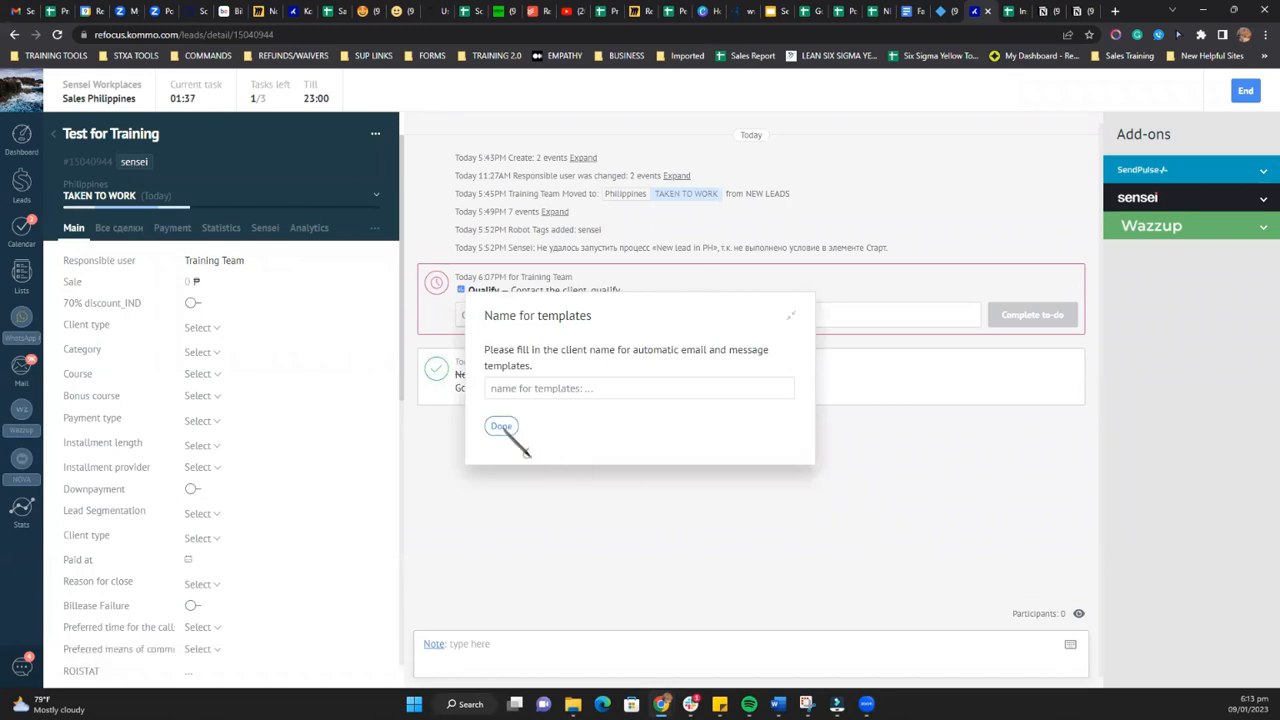
left_click(504, 428)
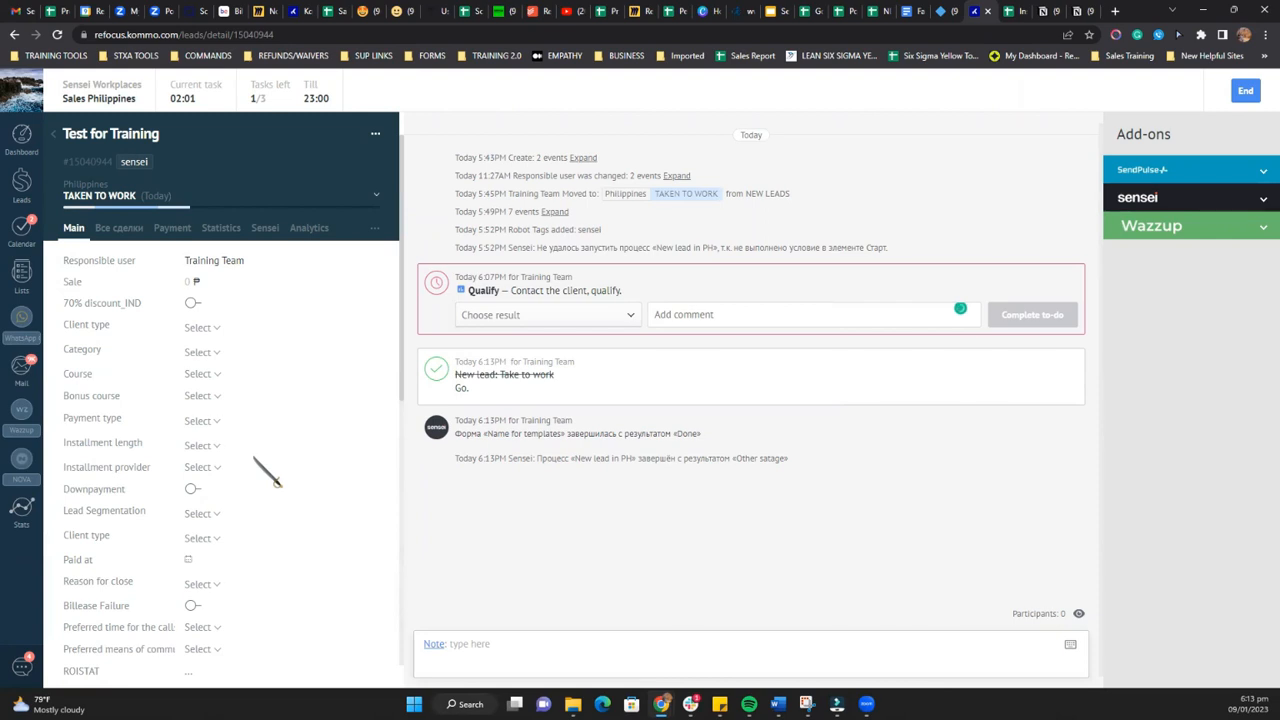
Step: Examine the lead's contact details and the result options available for the Qualify to-do
scroll(268, 480, "down", 10)
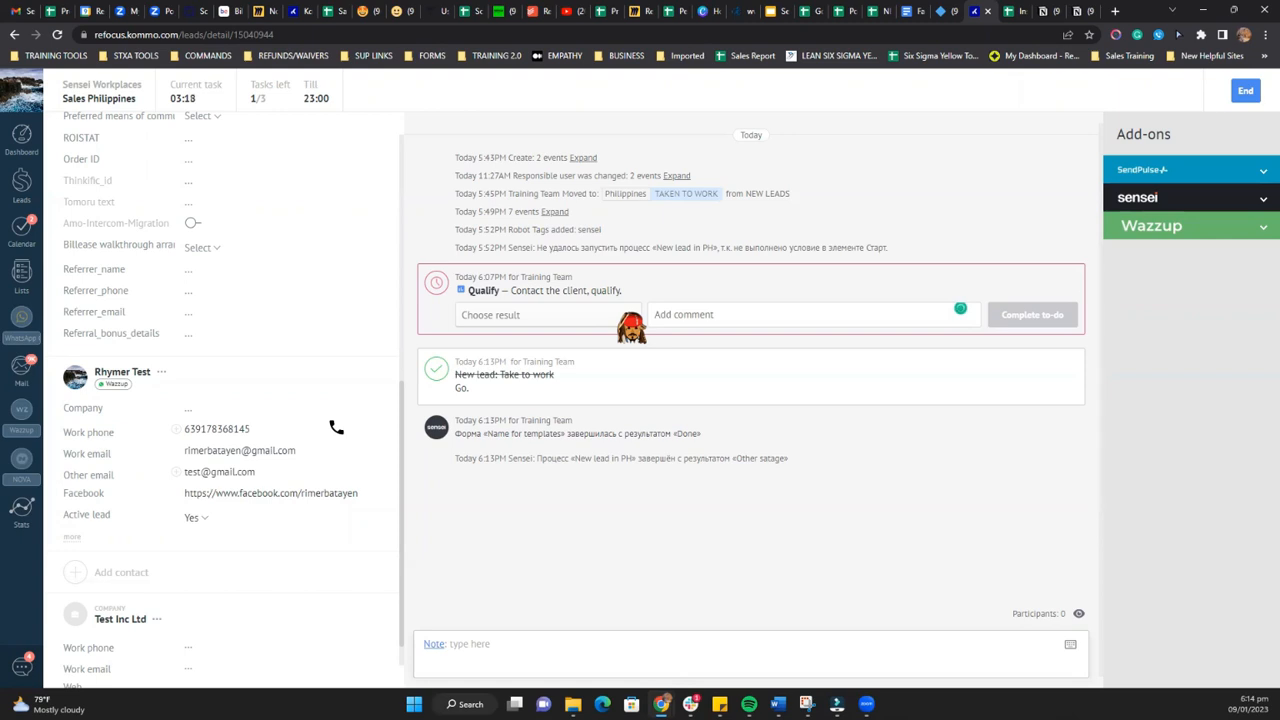
left_click(610, 316)
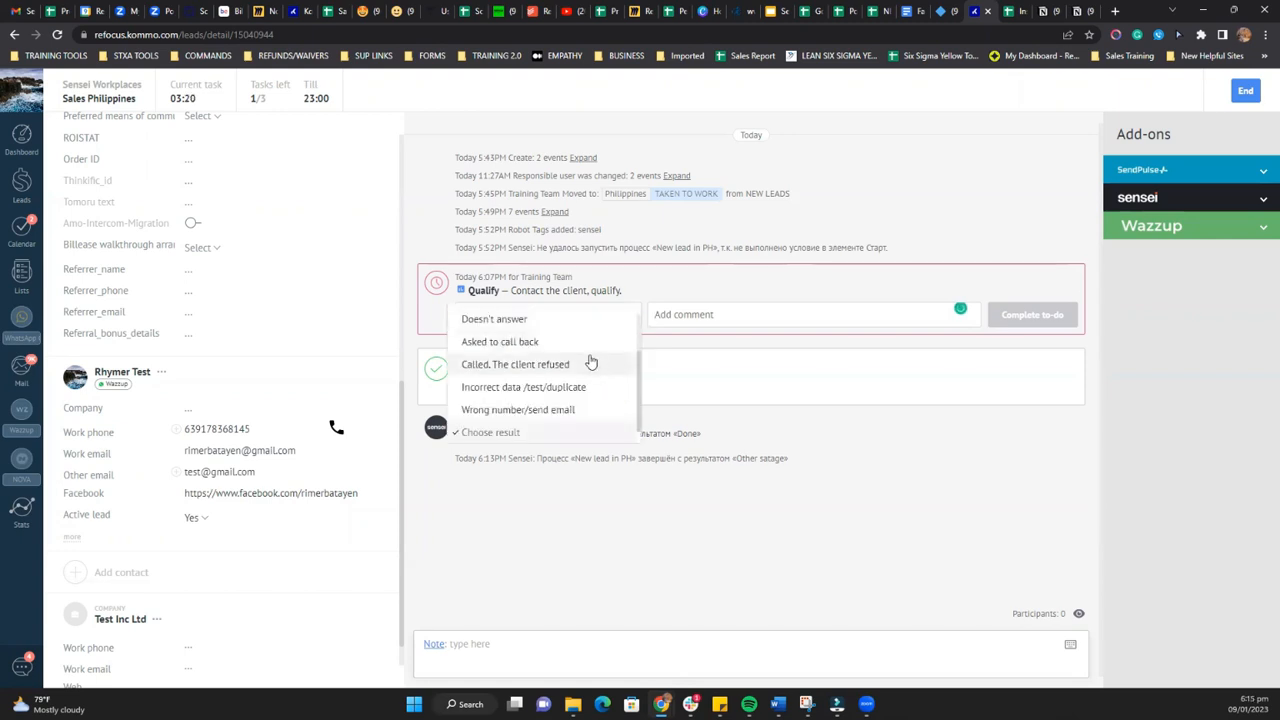
scroll(591, 359, "up", 1)
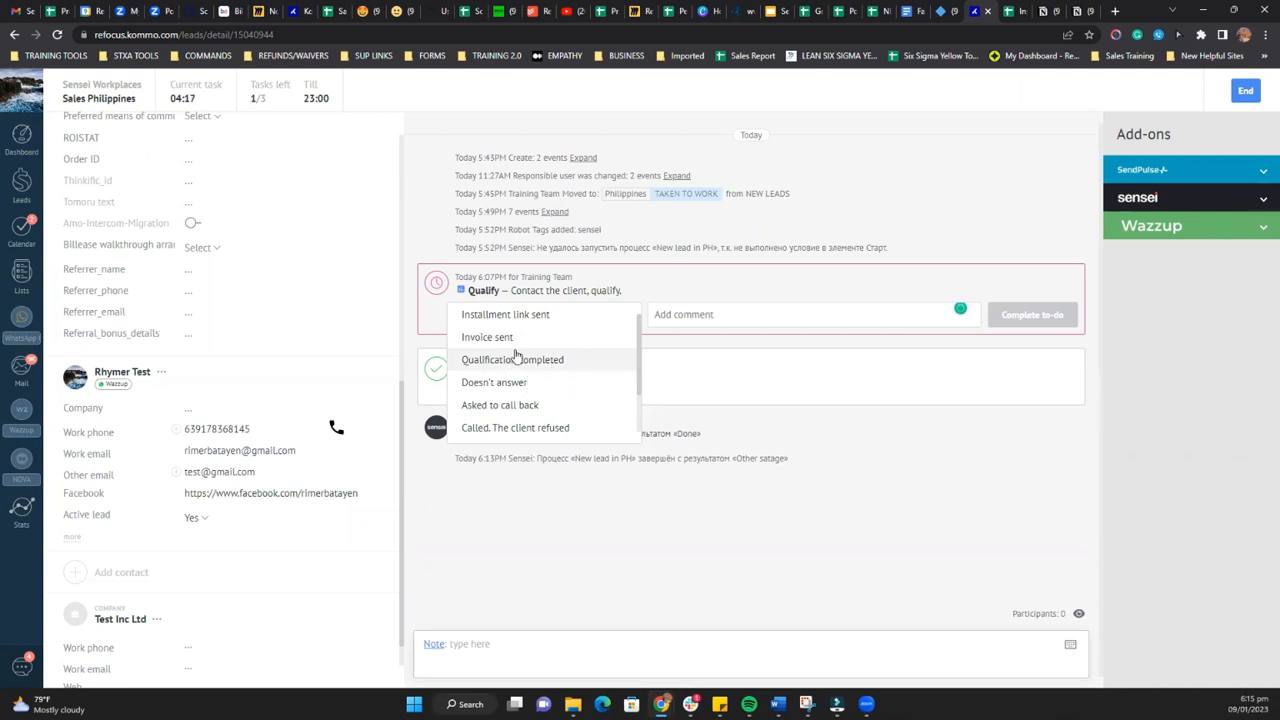
scroll(514, 355, "down", 2)
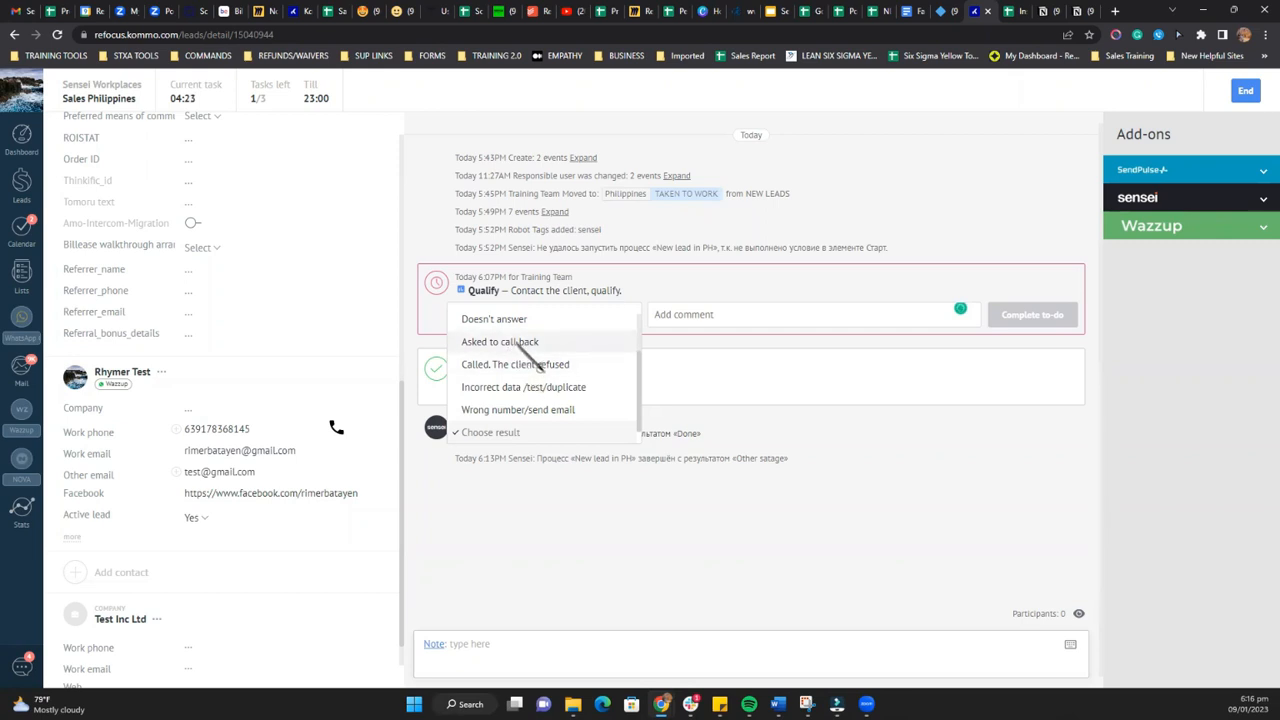
scroll(528, 370, "up", 2)
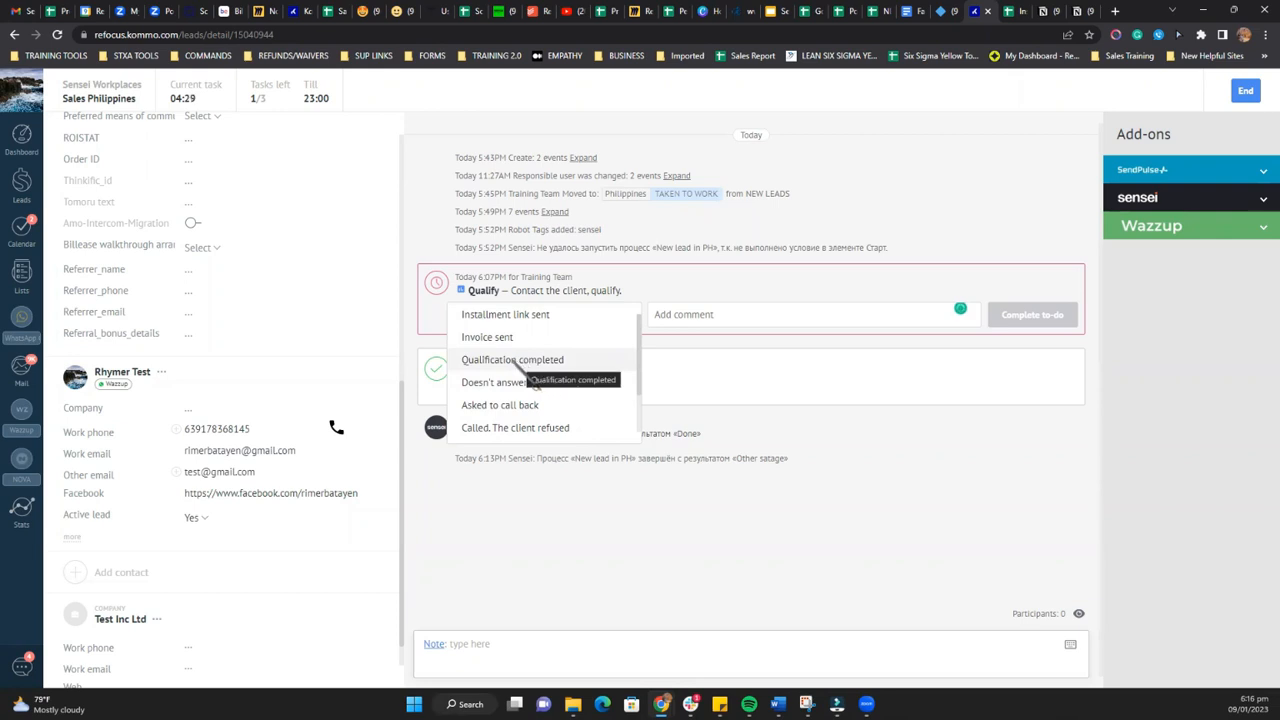
scroll(509, 378, "down", 2)
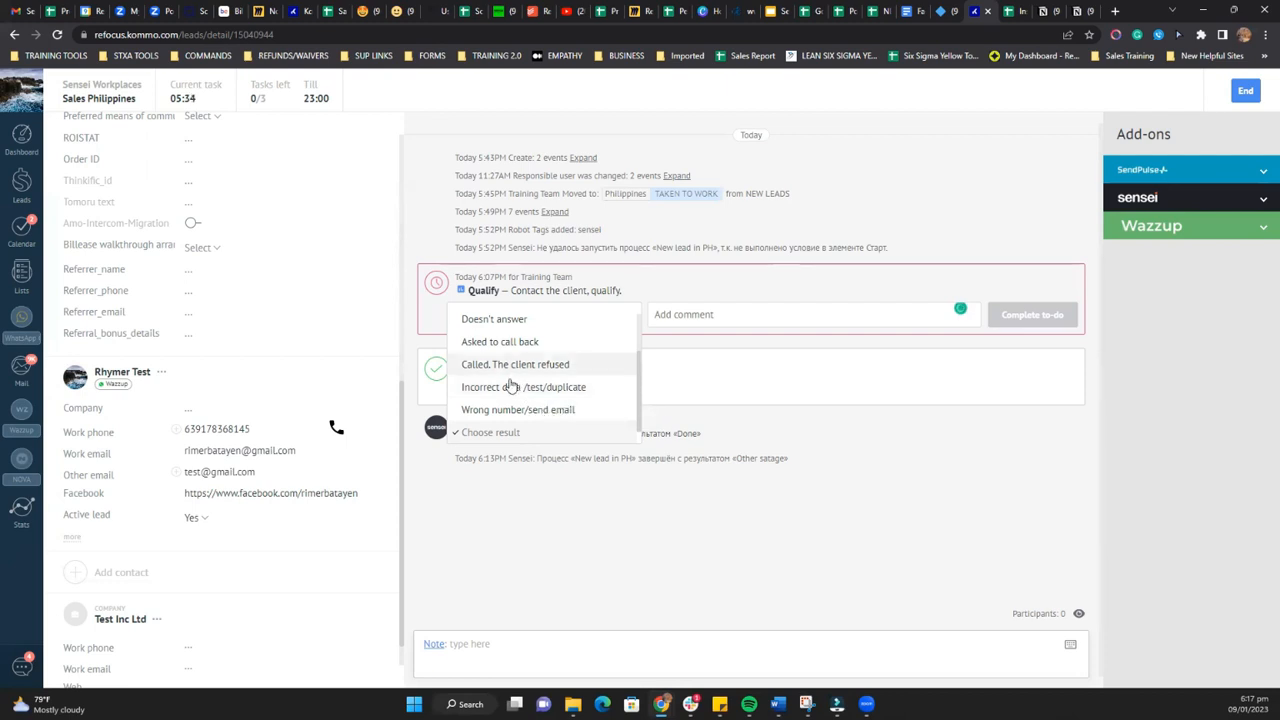
scroll(513, 348, "up", 2)
scroll(520, 408, "down", 3)
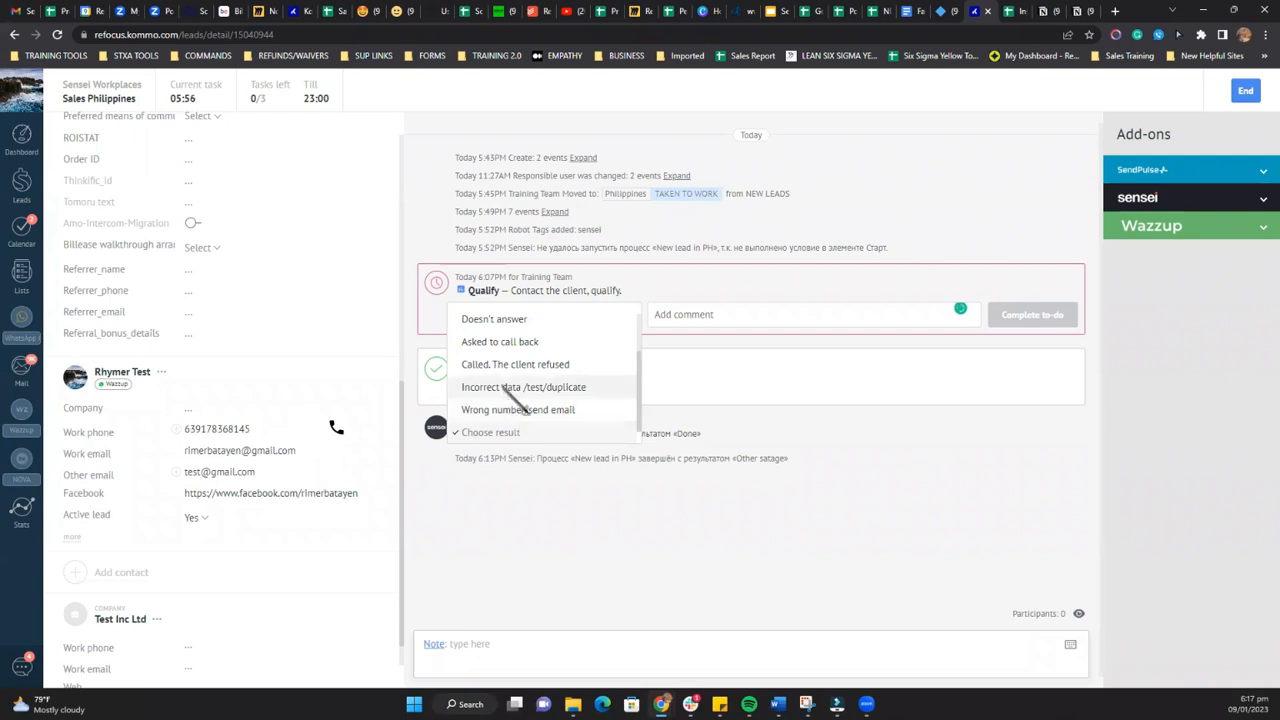
scroll(512, 372, "up", 1)
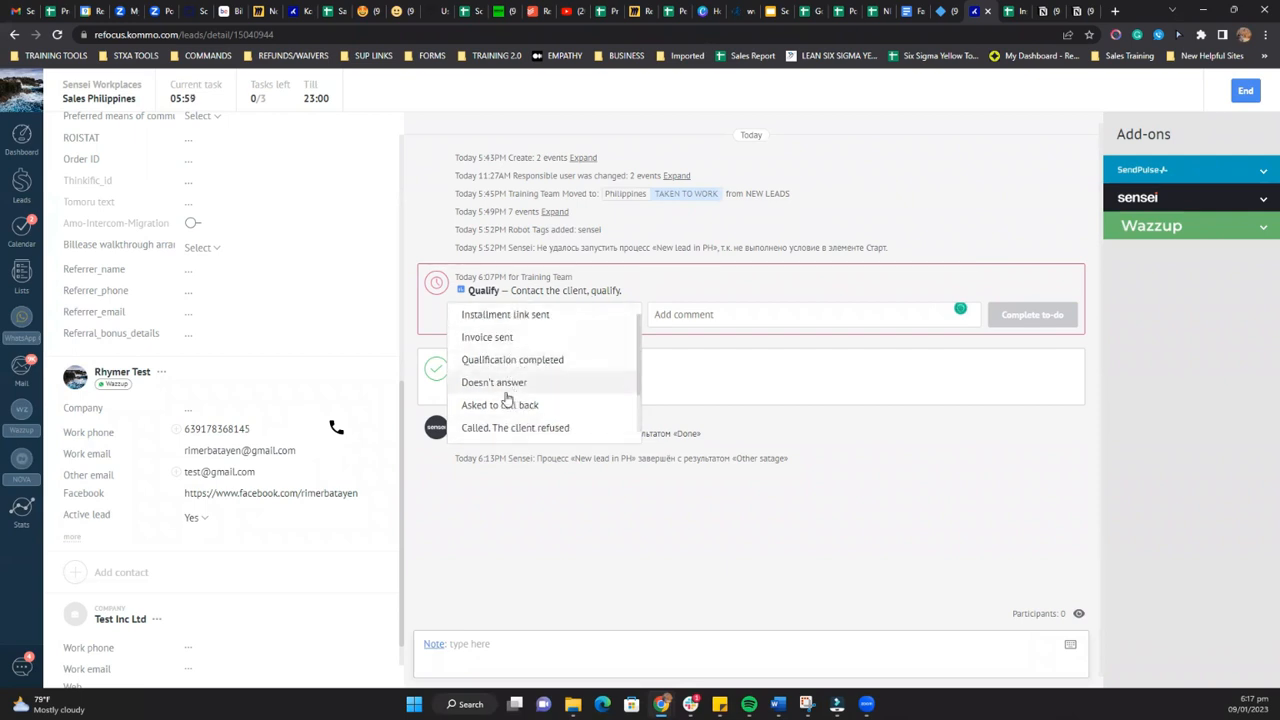
scroll(505, 390, "down", 1)
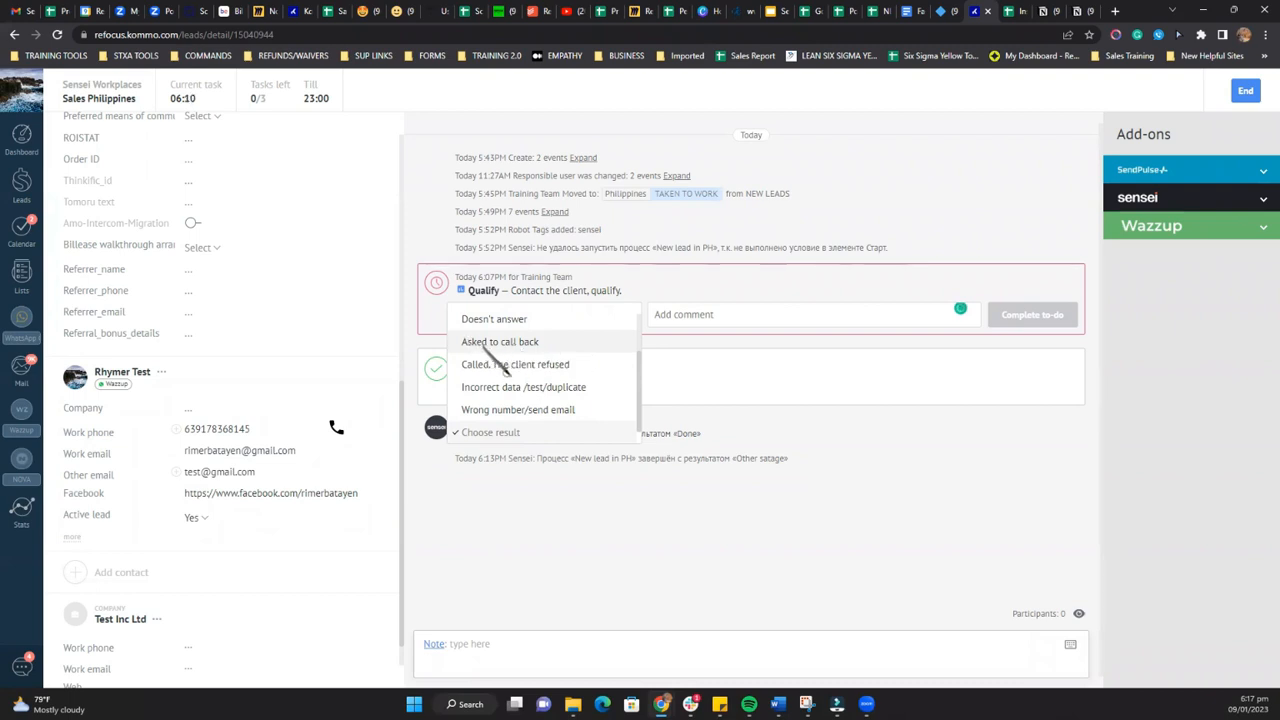
Step: Complete the Qualify to-do as Asked to call back, with the comment "customer is at wok. will call back later at 8PM"
left_click(485, 342)
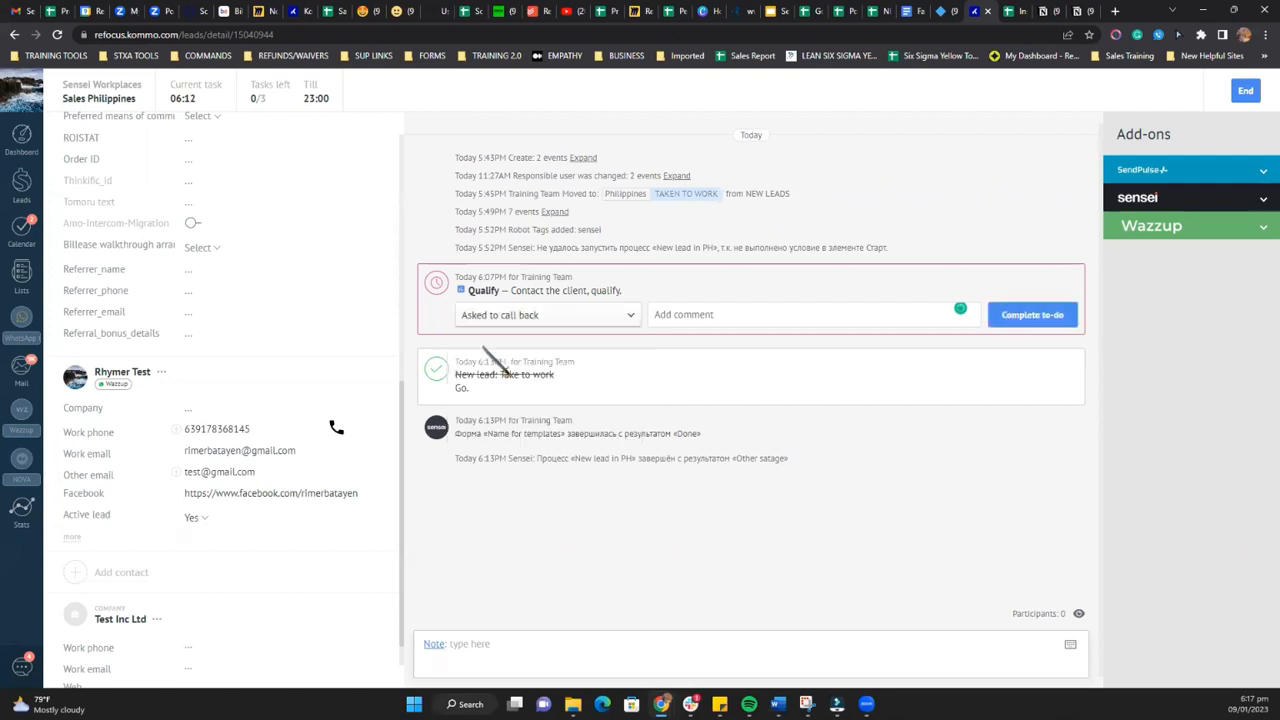
left_click(712, 322)
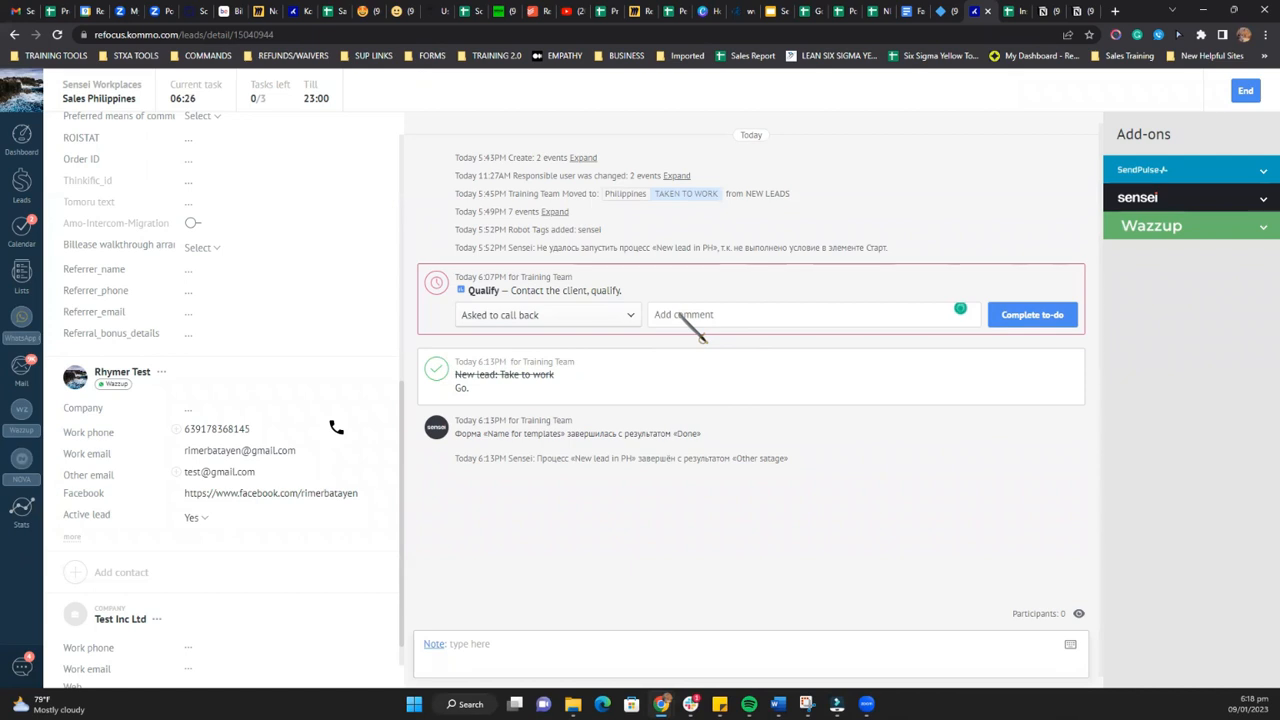
type("custom")
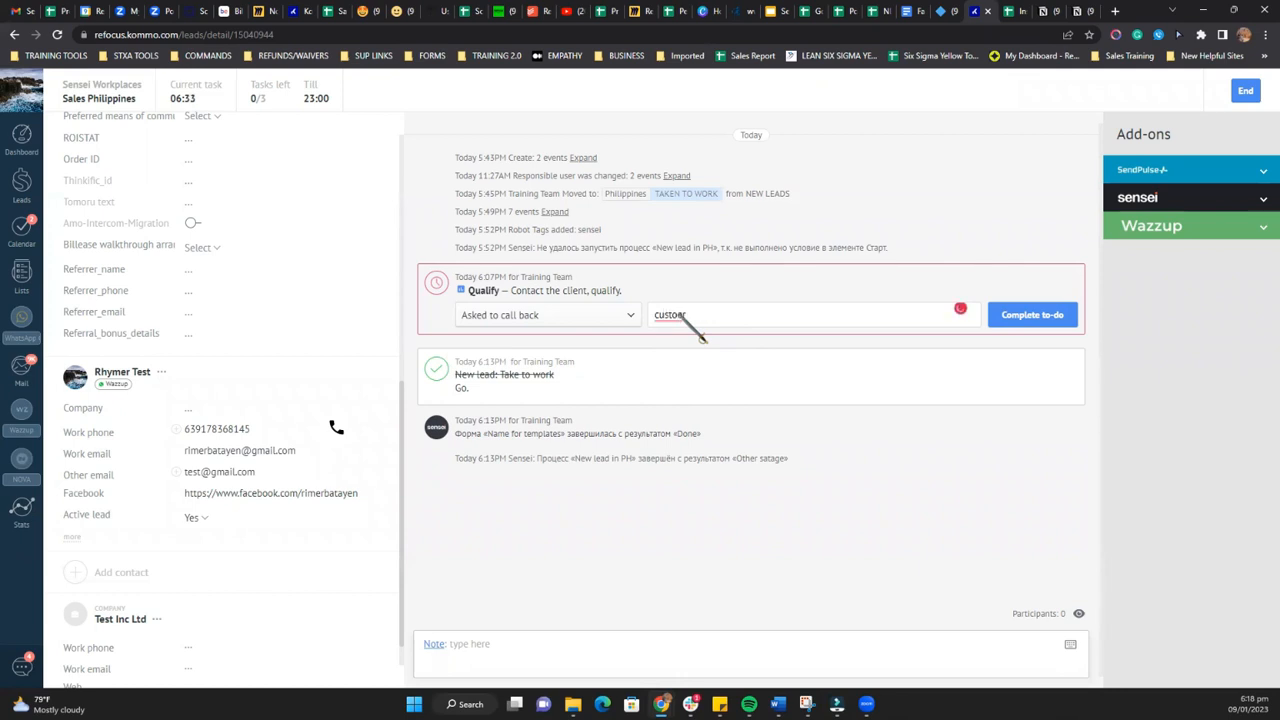
type("er is on break and")
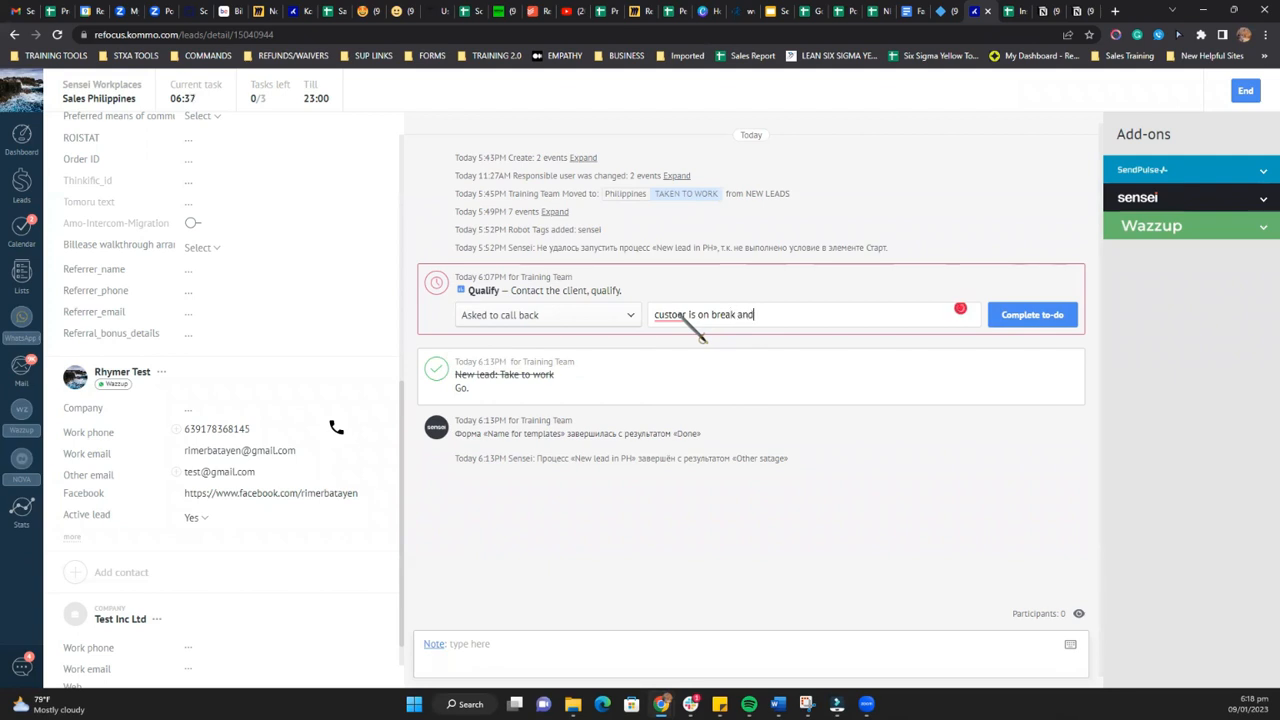
type(" at w")
key("BackSpace")
key("BackSpace")
key("BackSpace")
key("BackSpace")
key("BackSpace")
key("BackSpace")
key("BackSpace")
key("BackSpace")
key("BackSpace")
key("BackSpace")
key("BackSpace")
key("BackSpace")
key("BackSpace")
key("BackSpace")
key("BackSpace")
key("BackSpace")
key("BackSpace")
type("mer is ")
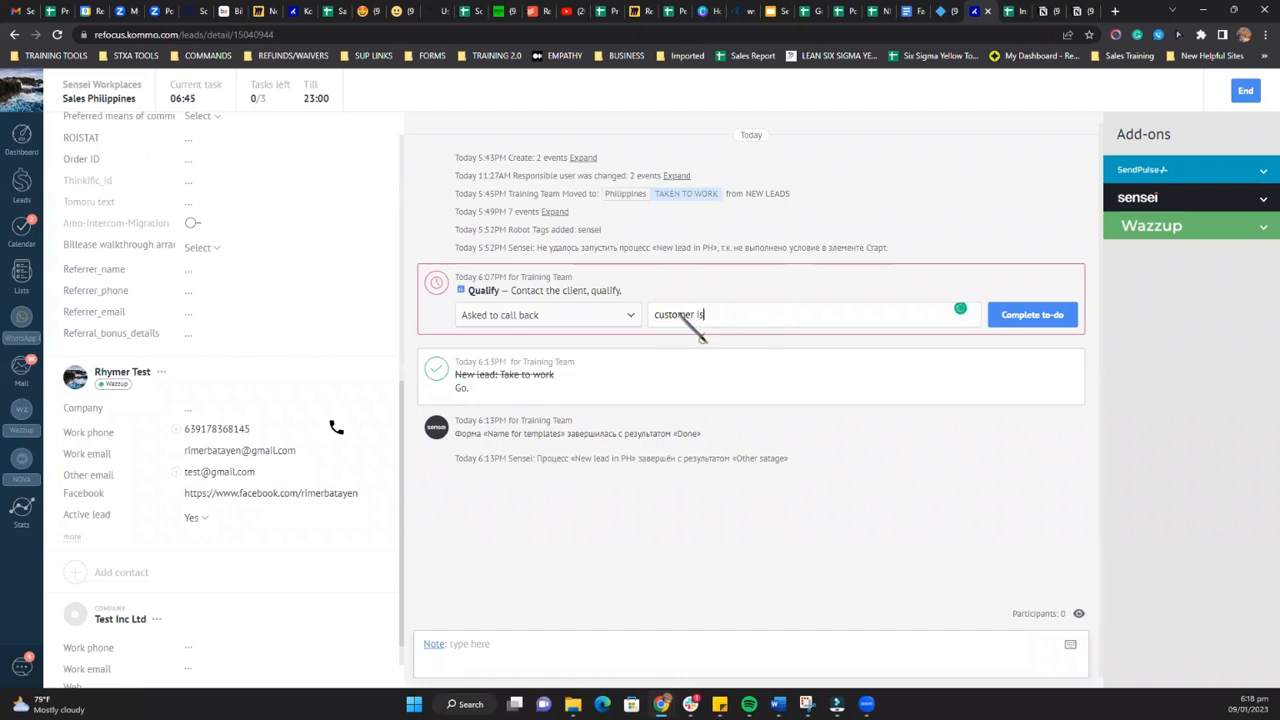
type("at wok. will call ba")
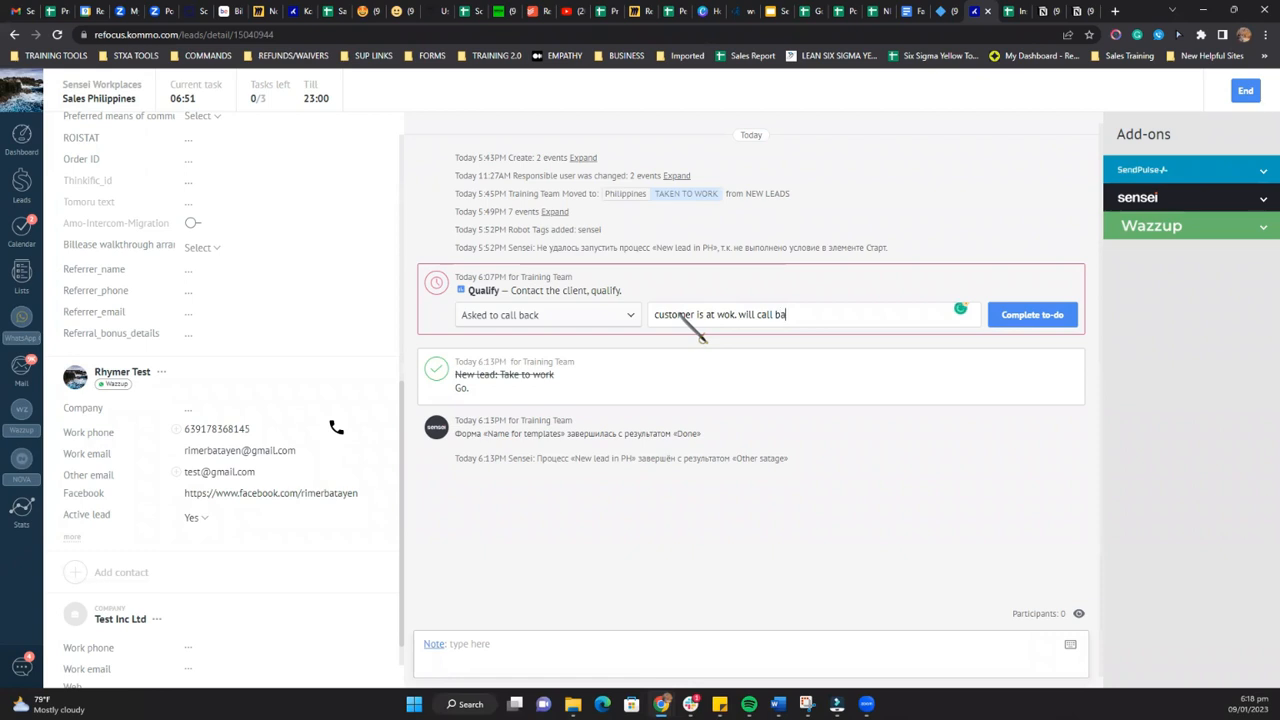
type("ck later at 8PM")
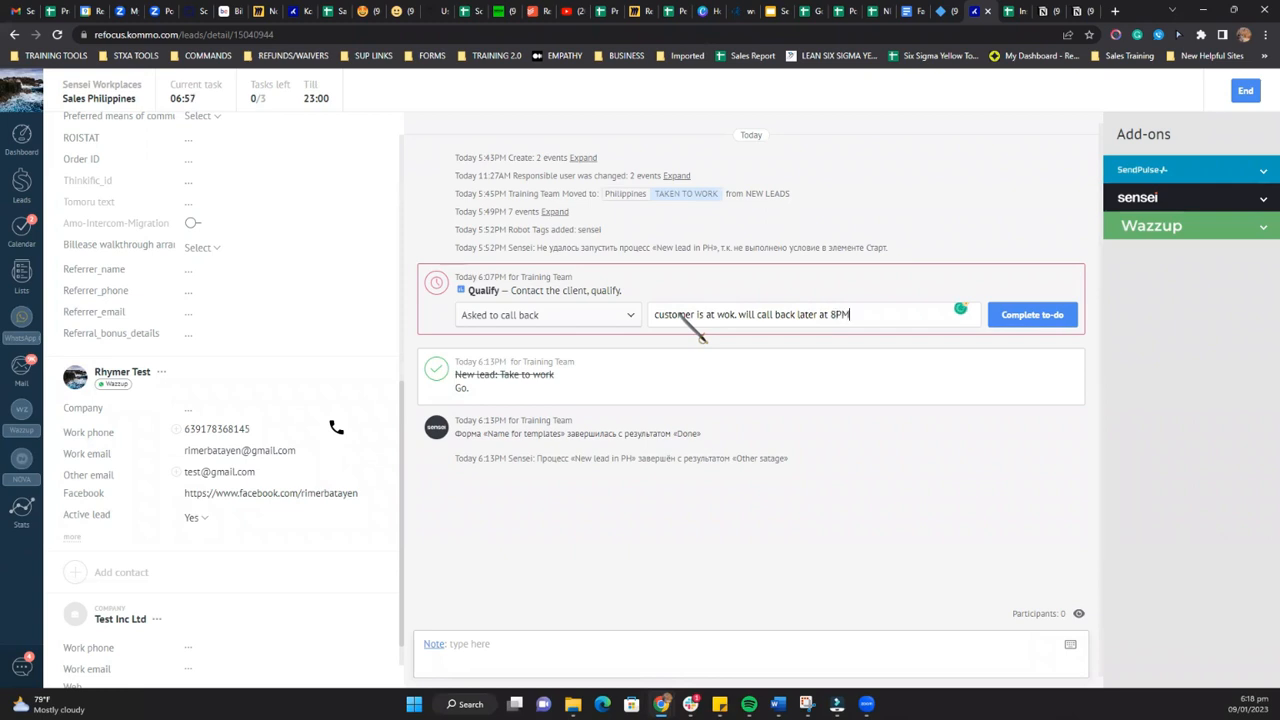
left_click(1028, 314)
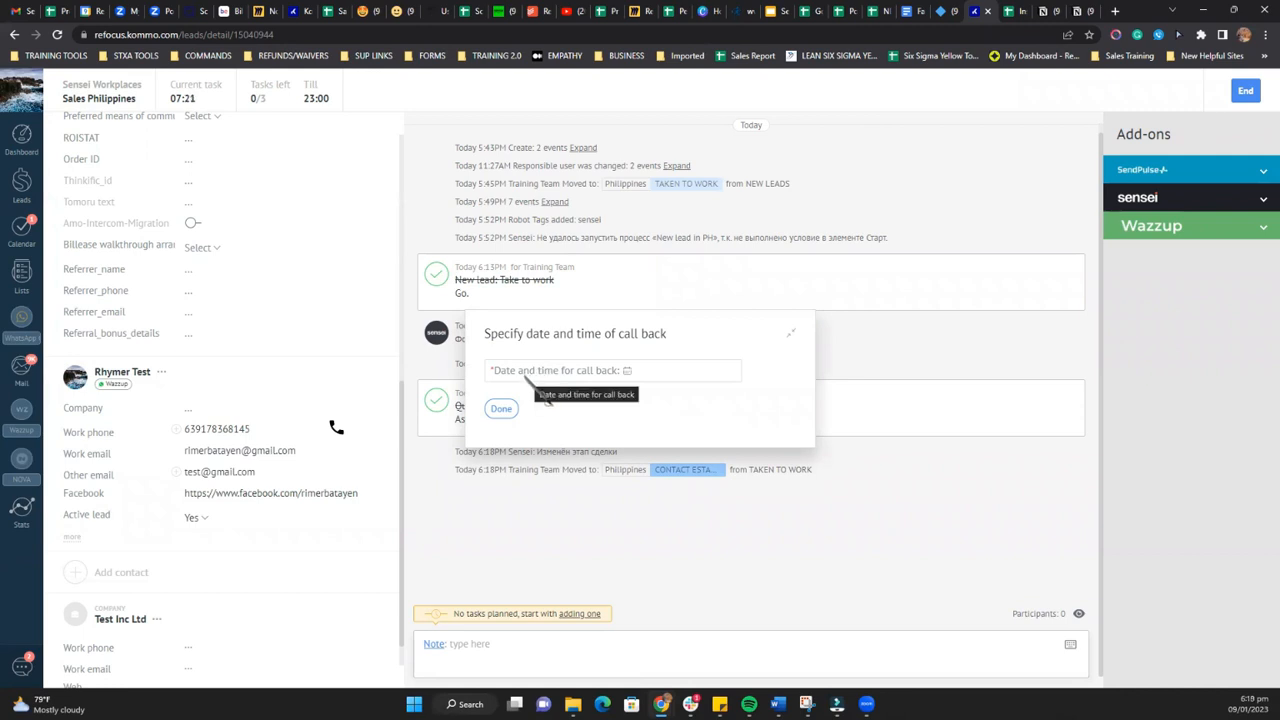
Step: Schedule the lead's call back for 09.01.2023 at 8:00PM and end the current Sensei task
left_click(627, 371)
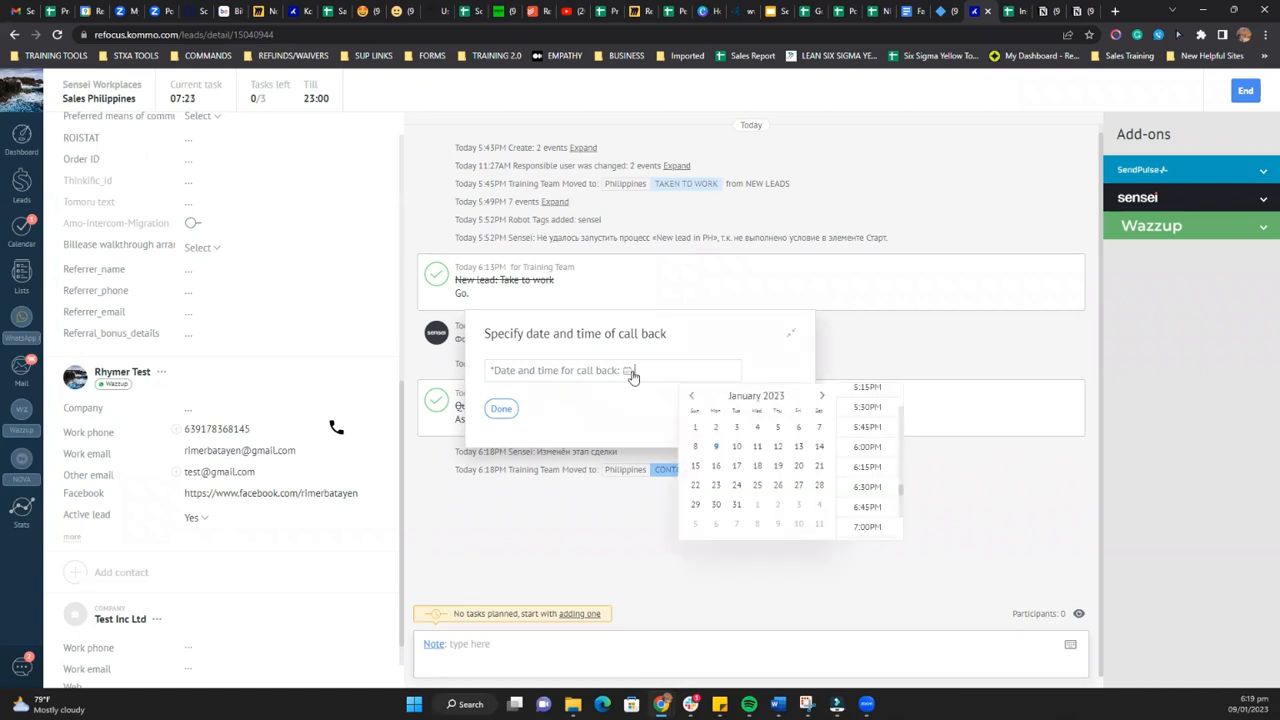
left_click(715, 448)
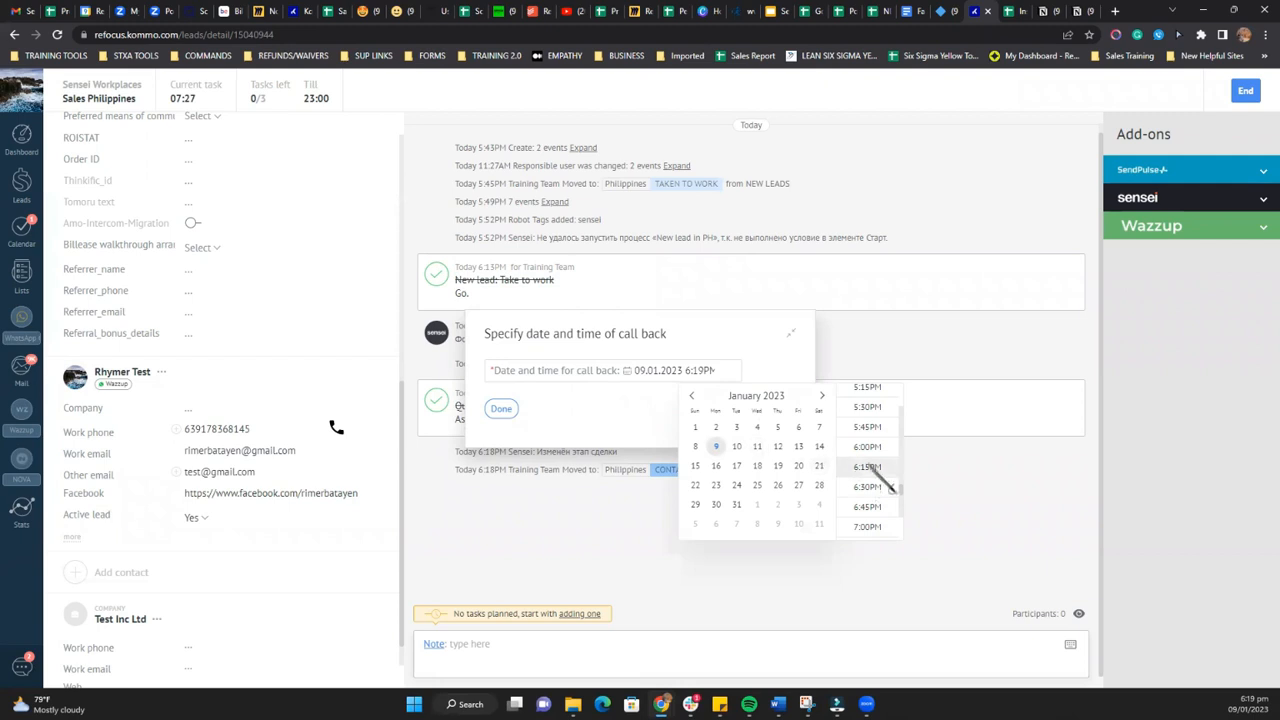
scroll(866, 505, "down", 3)
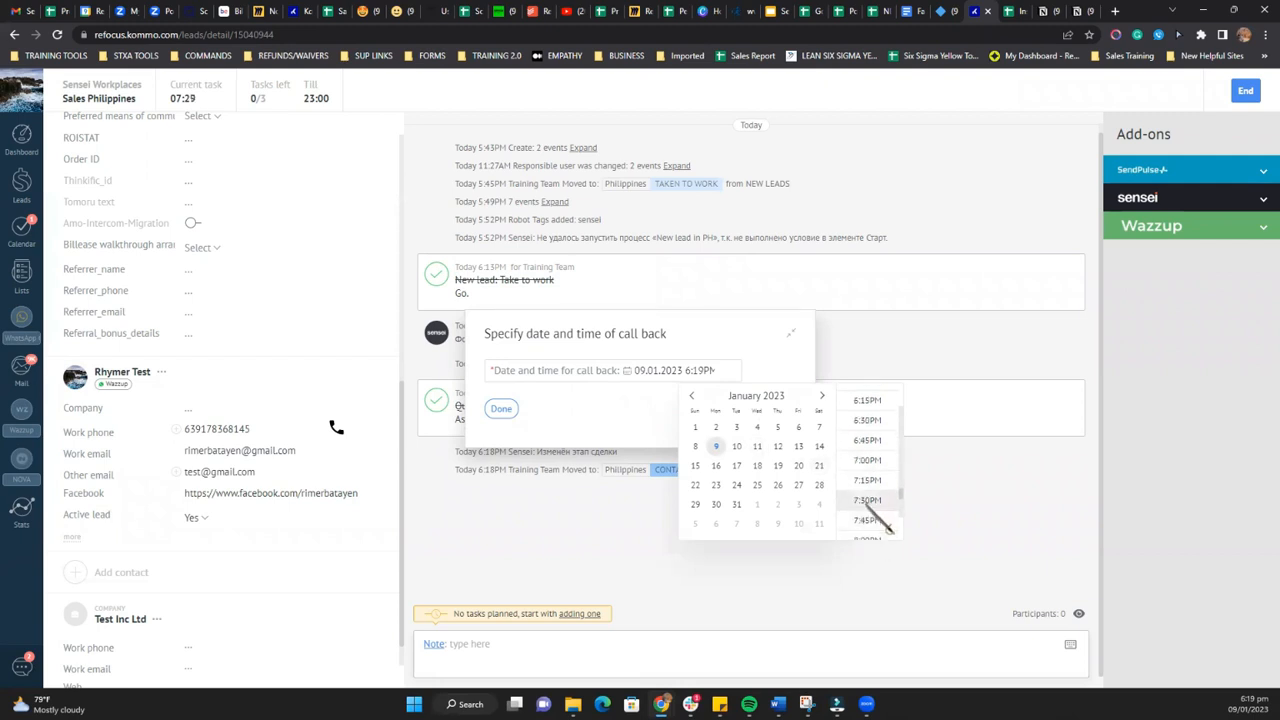
left_click(864, 474)
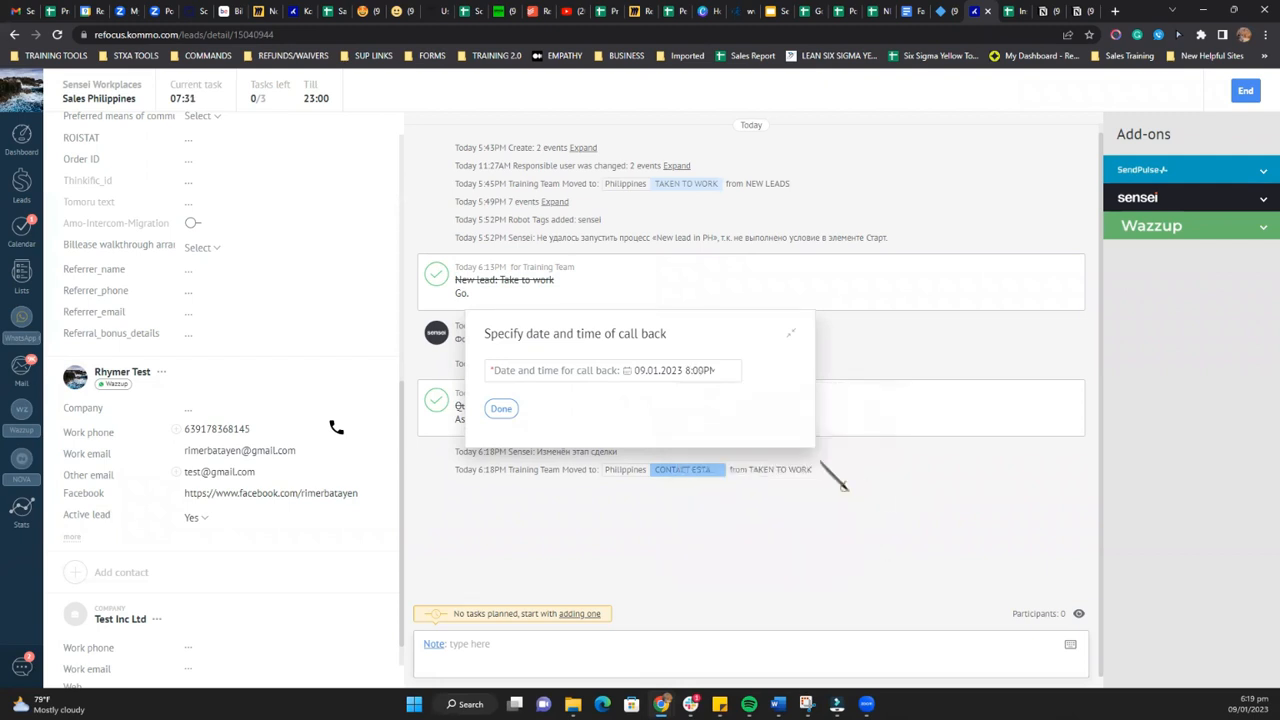
left_click(504, 412)
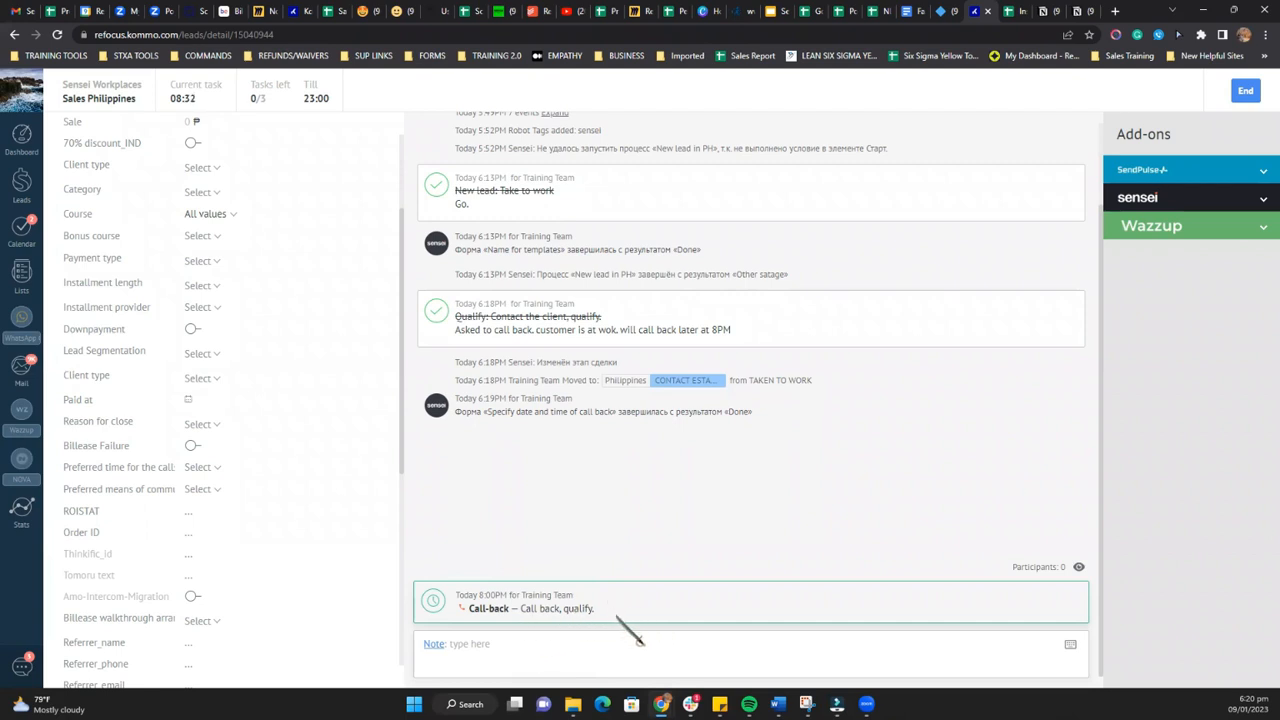
left_click(1248, 94)
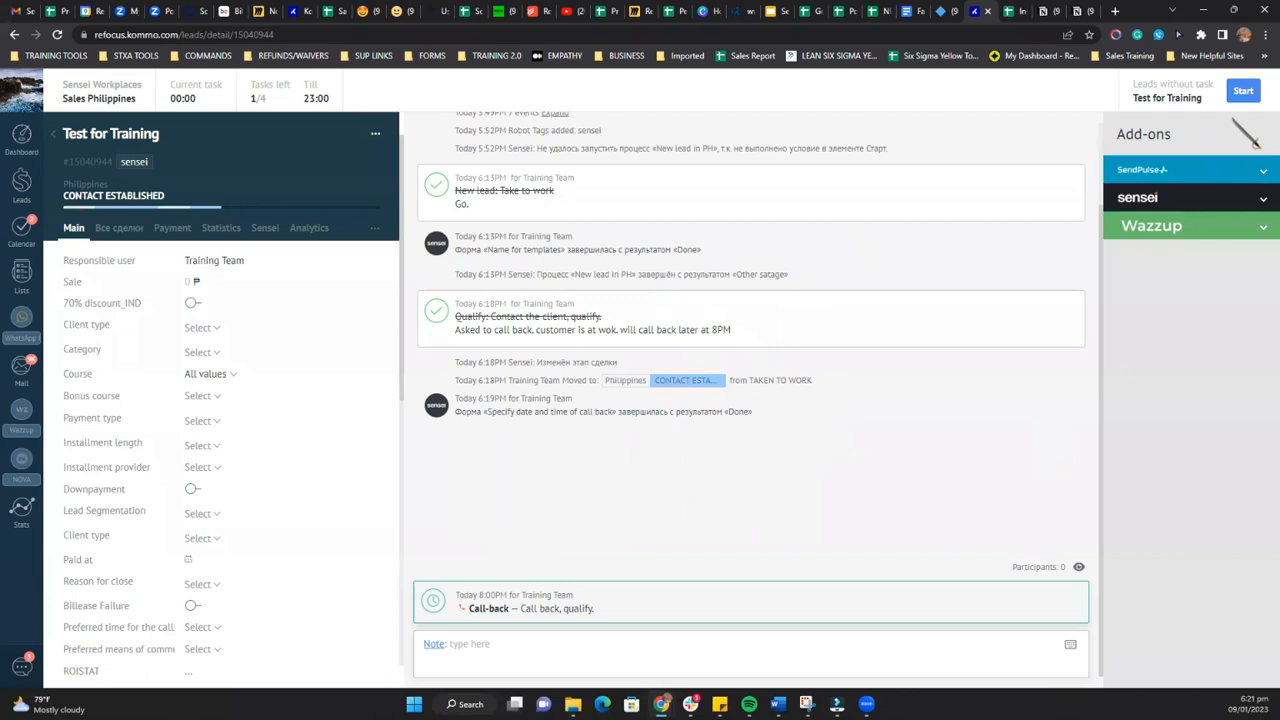
Step: Complete the test67 lead's Call-back to-do about sending a new installment link with the result Asked to call back
scroll(1245, 135, "down", 1)
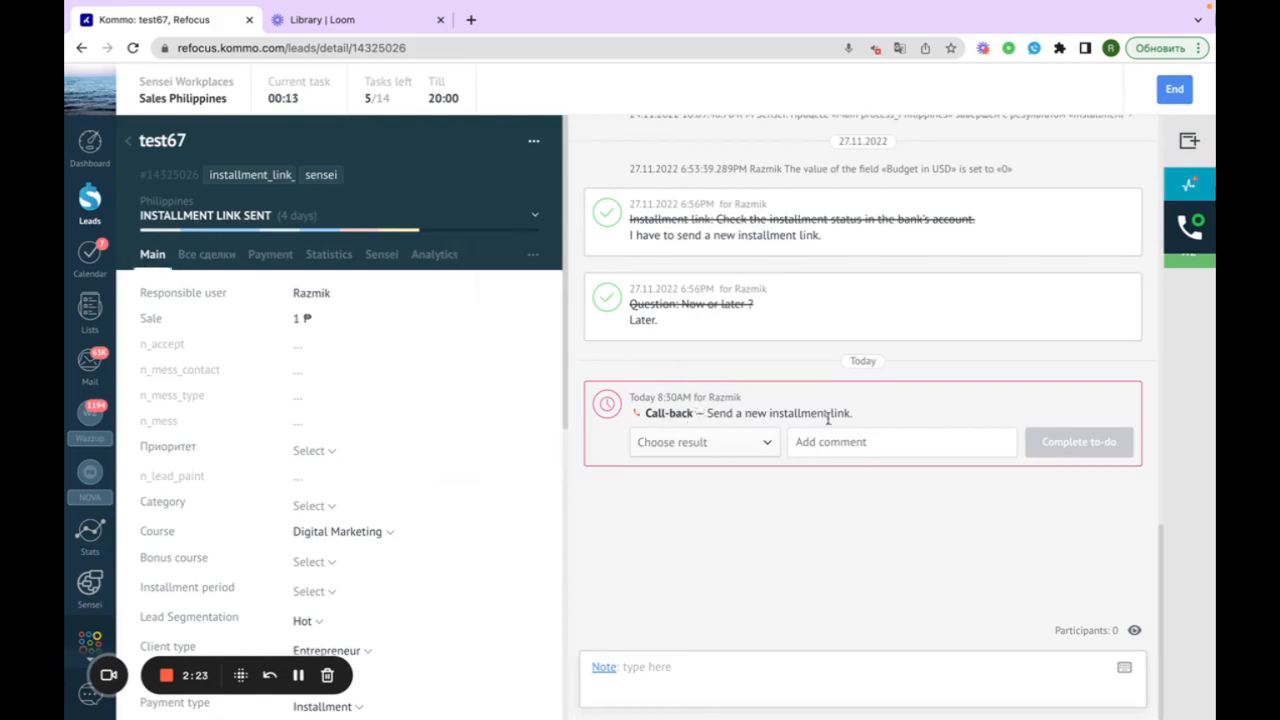
left_click(769, 443)
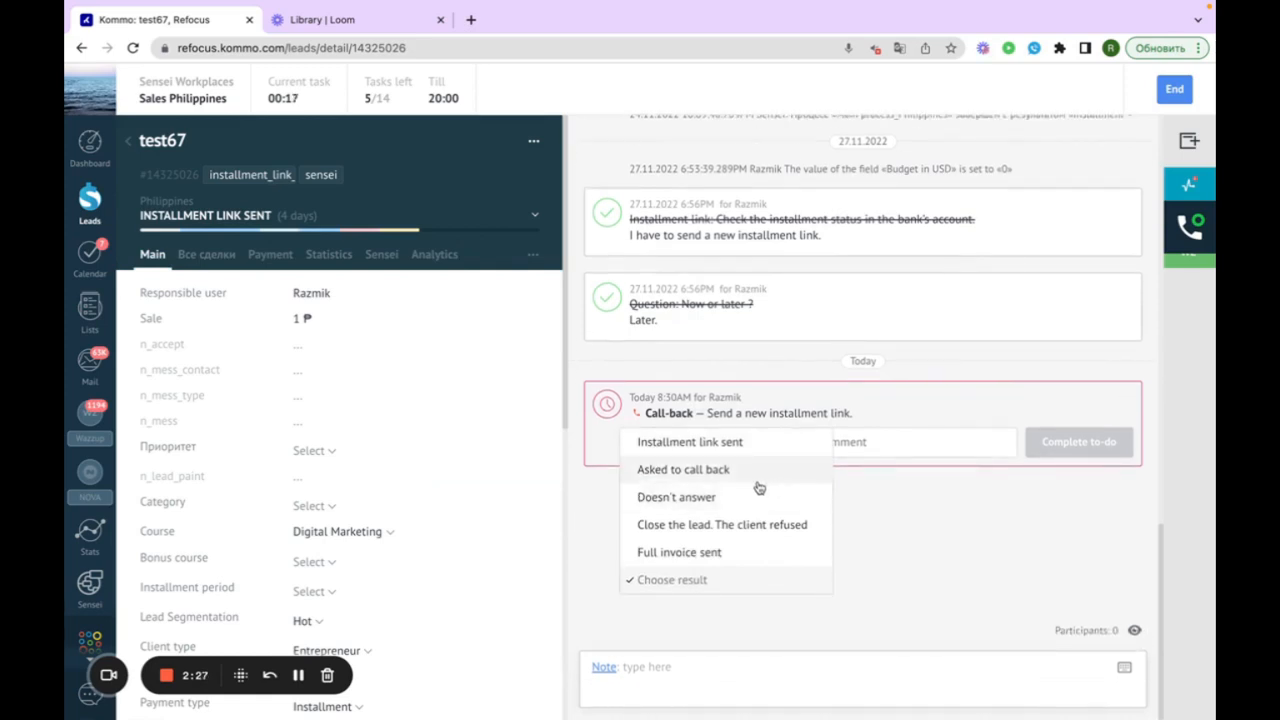
left_click(946, 527)
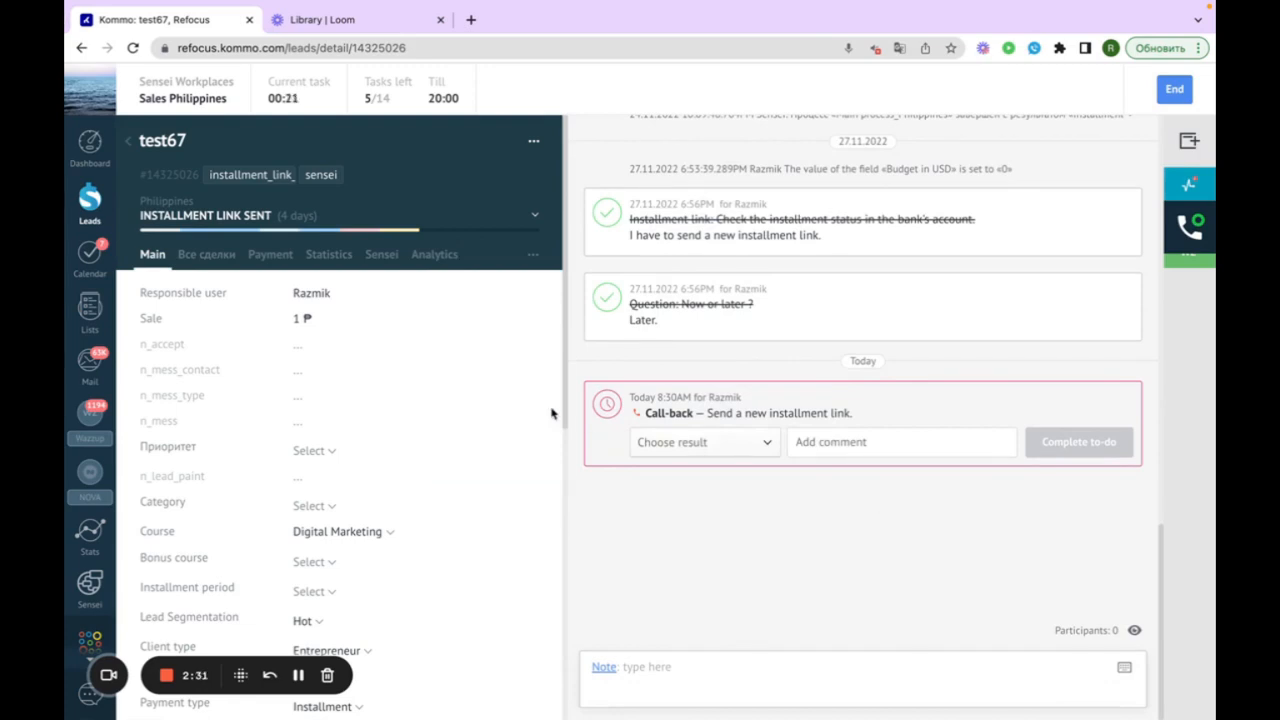
left_click(753, 443)
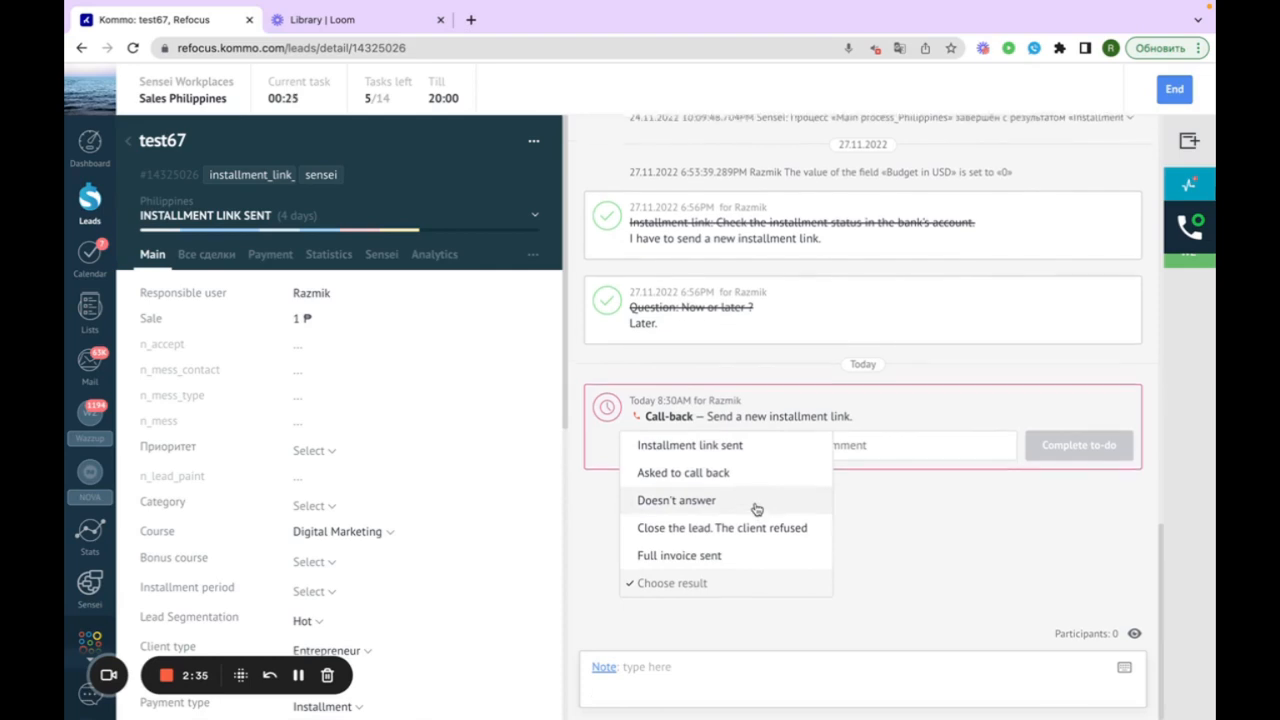
left_click(746, 482)
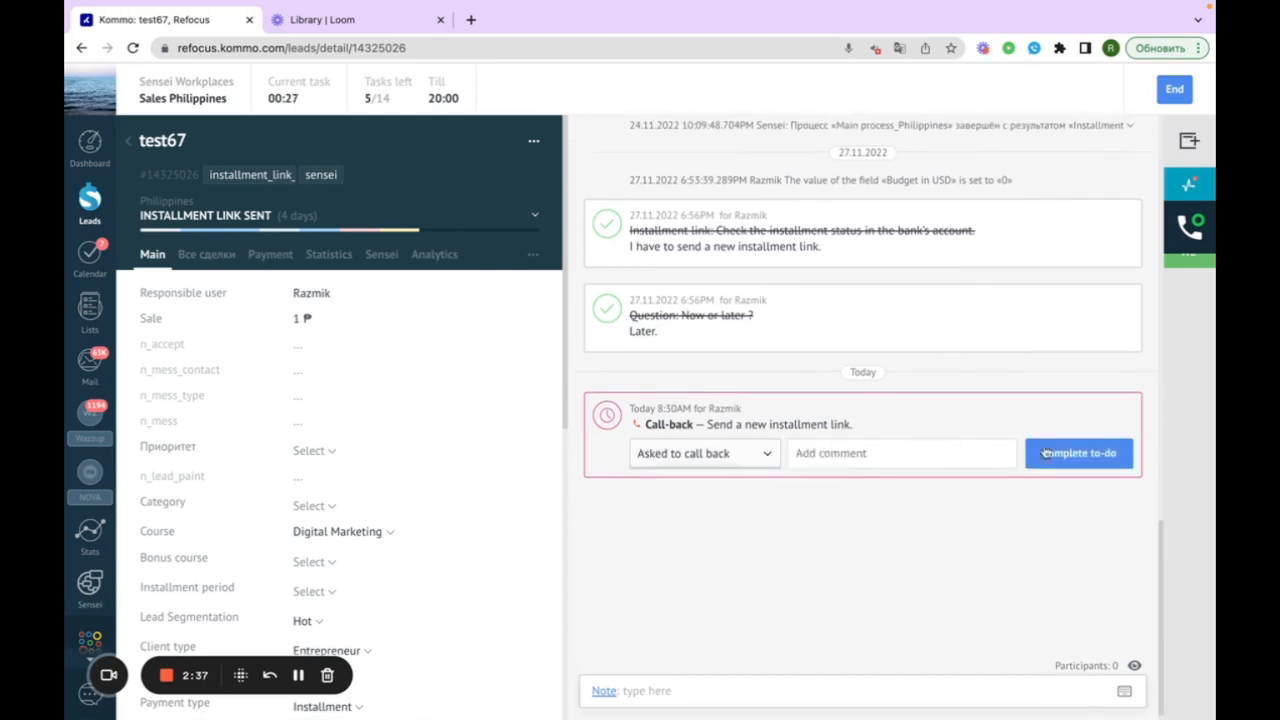
left_click(1089, 455)
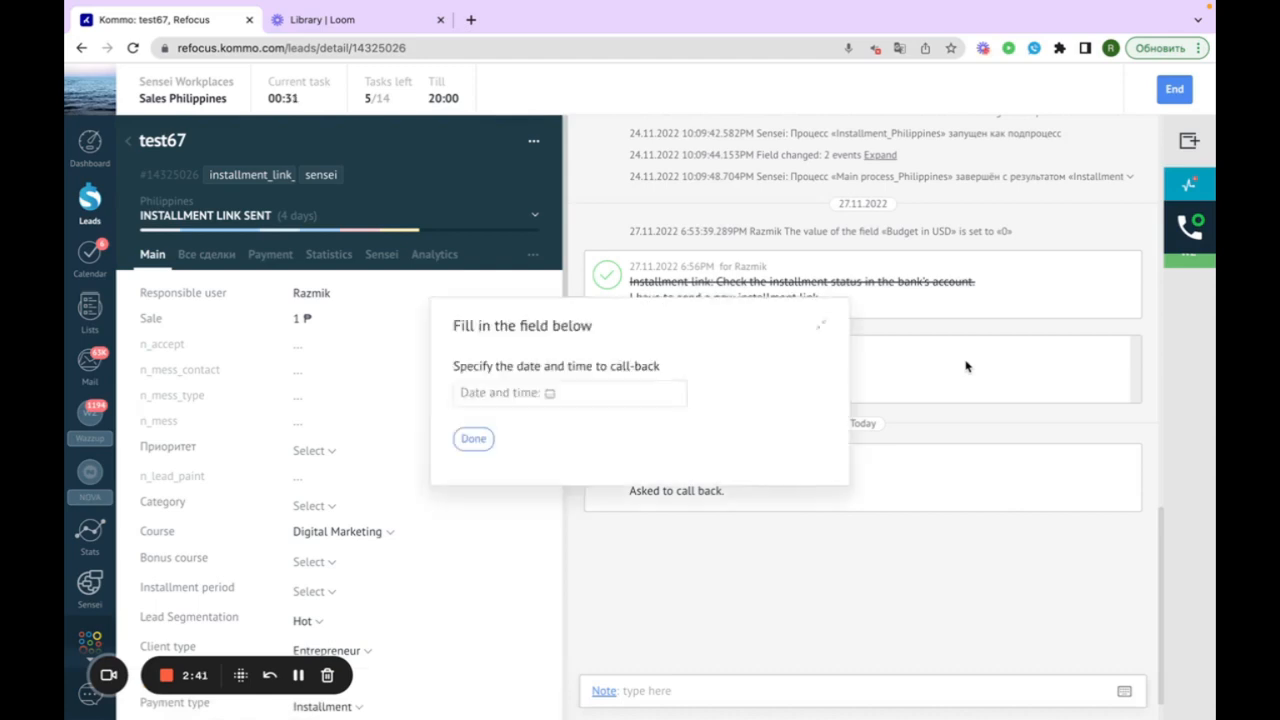
Step: Schedule the test67 lead's call-back for 30.11.2022 at 6:45AM and submit the form
left_click(551, 394)
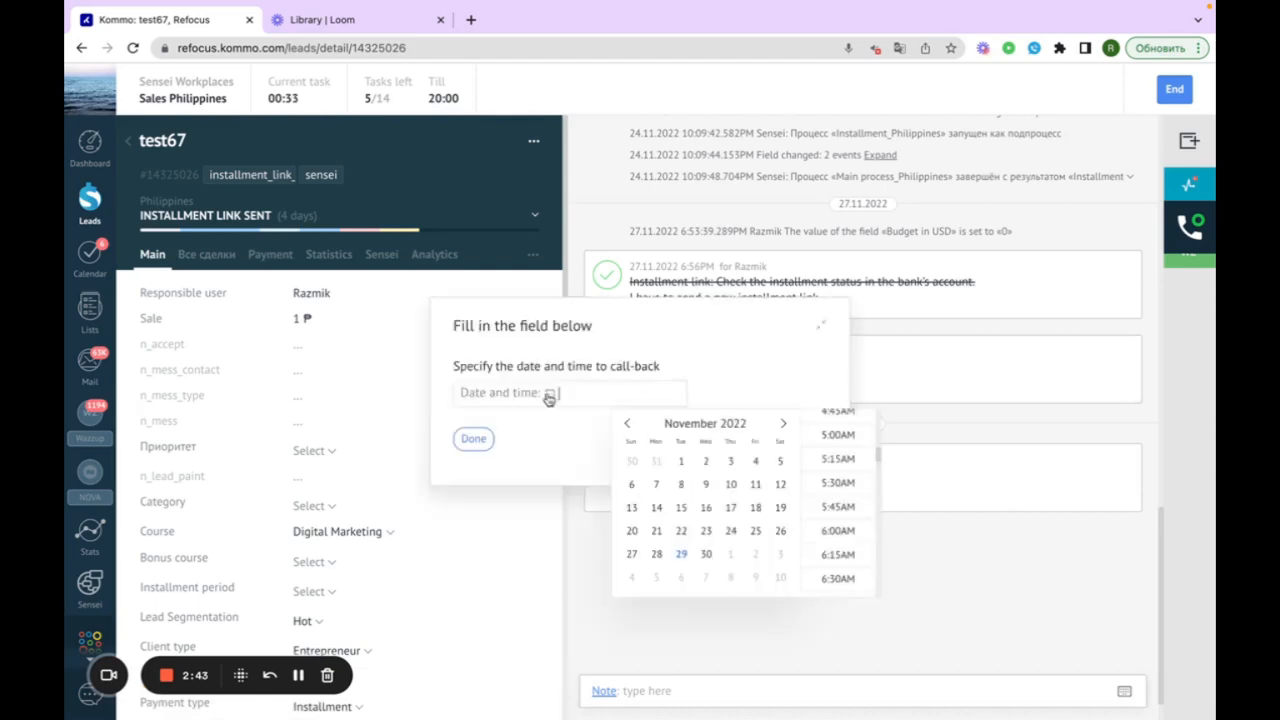
left_click(706, 554)
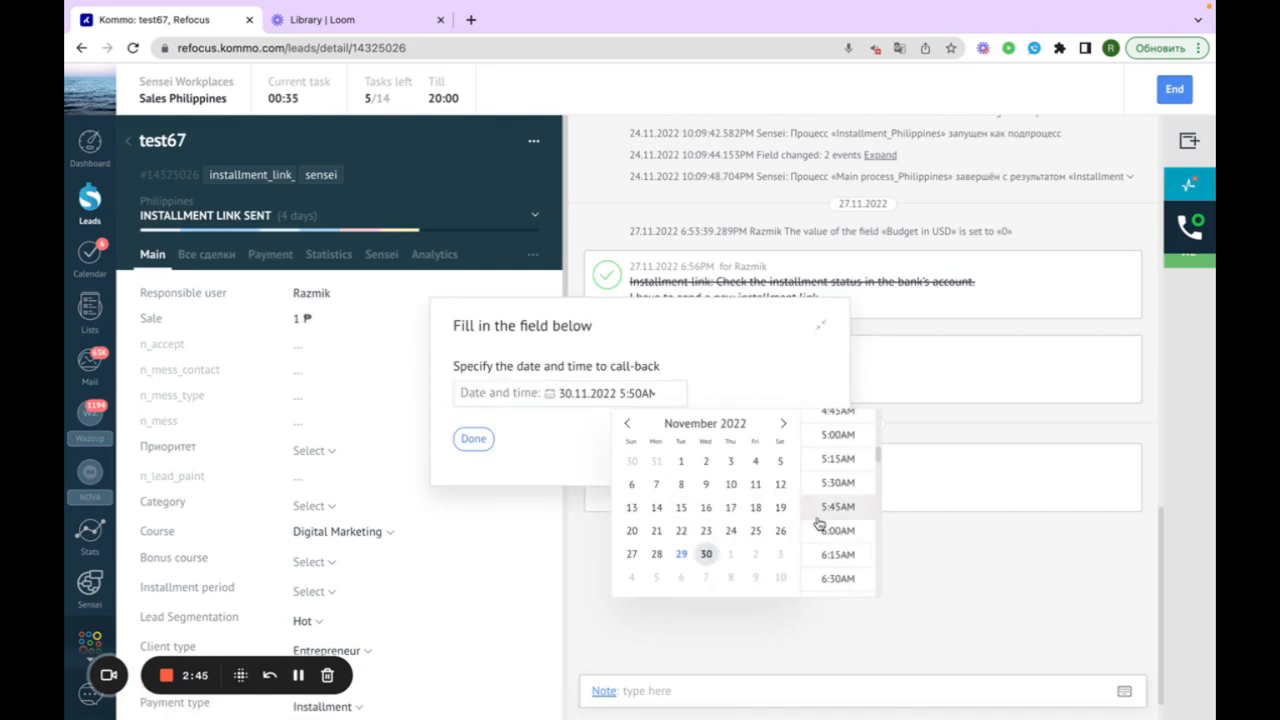
scroll(838, 541, "down", 2)
left_click(846, 491)
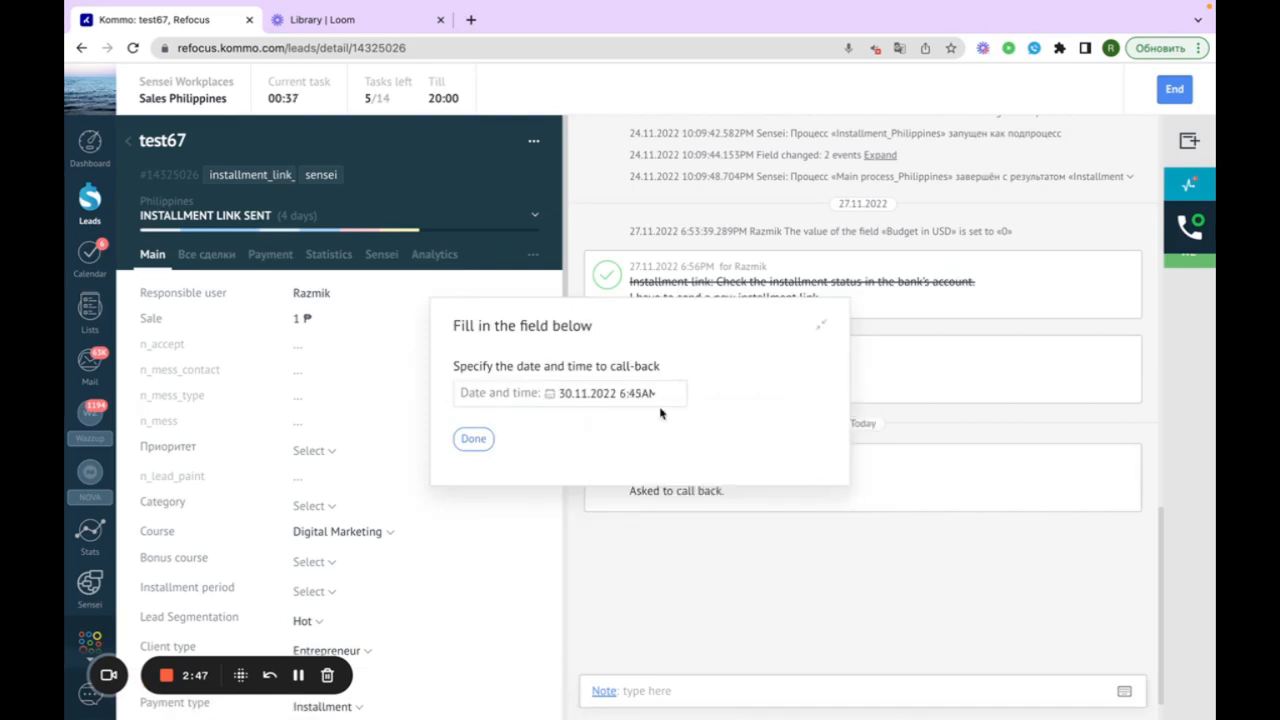
left_click(492, 448)
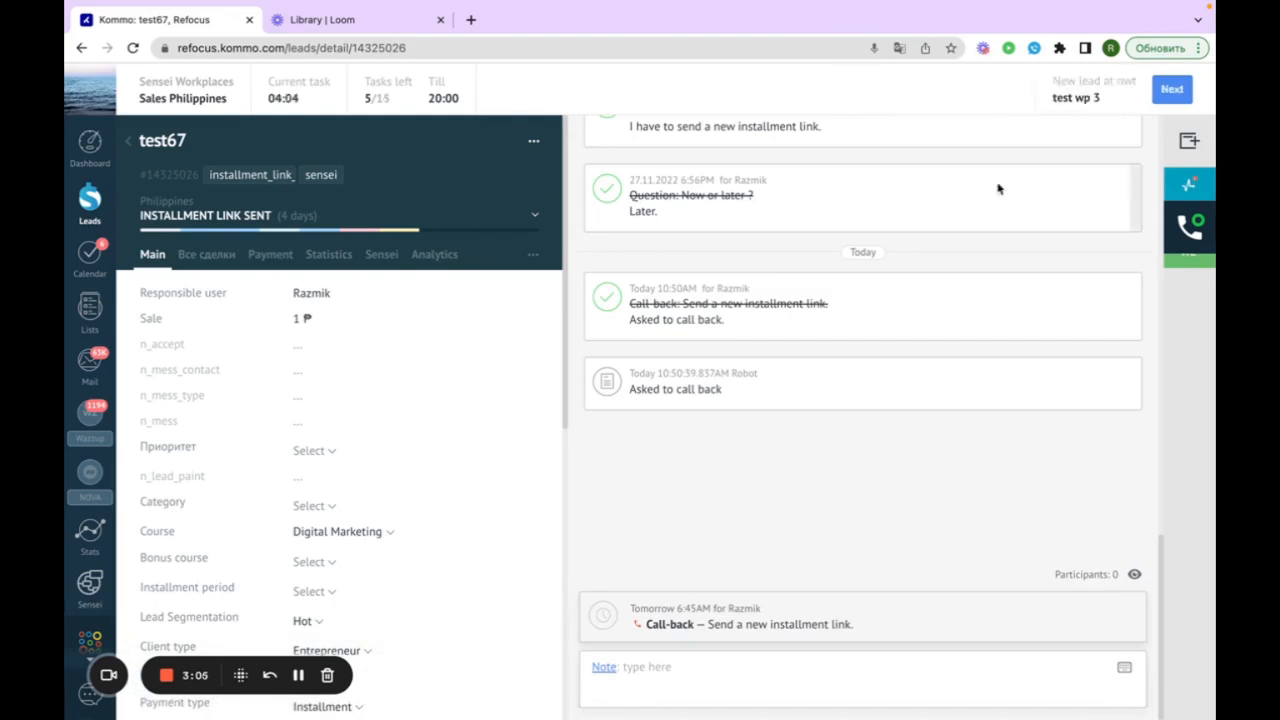
Step: Move on to the waiting test wp 3 lead and complete its New lead to-do with result Go
left_click(1170, 96)
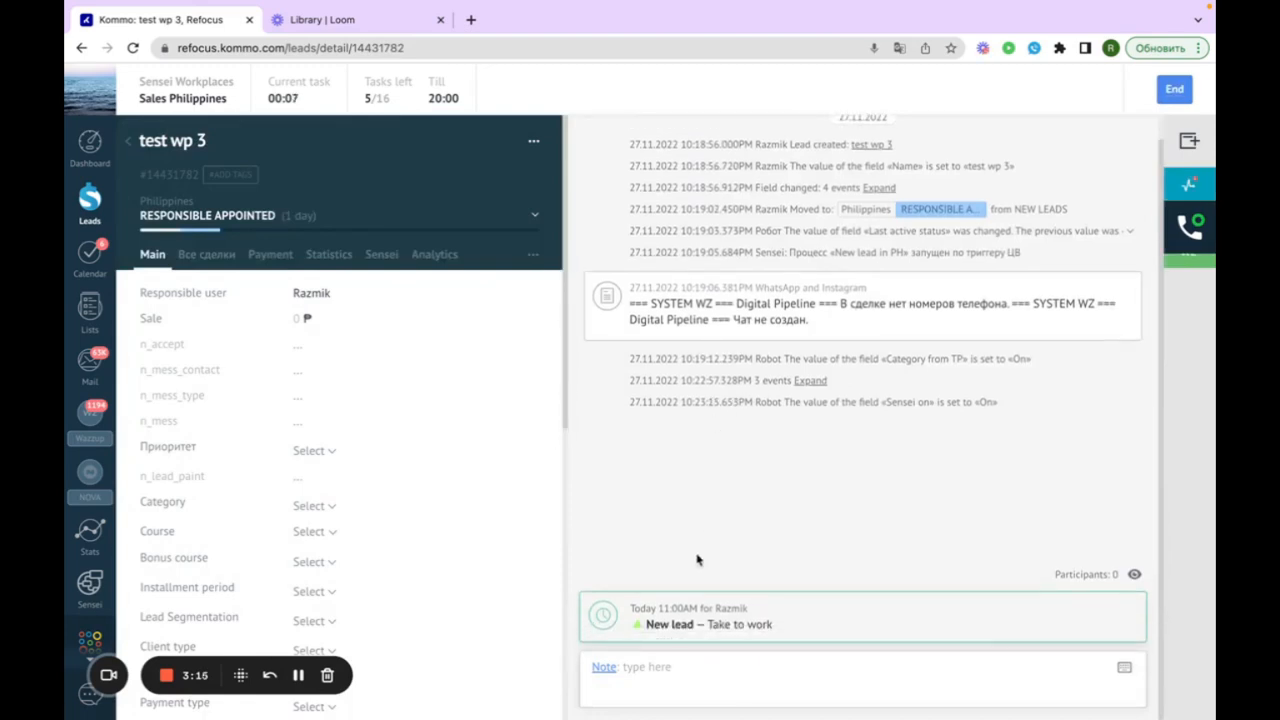
left_click(708, 622)
left_click(700, 618)
left_click(697, 618)
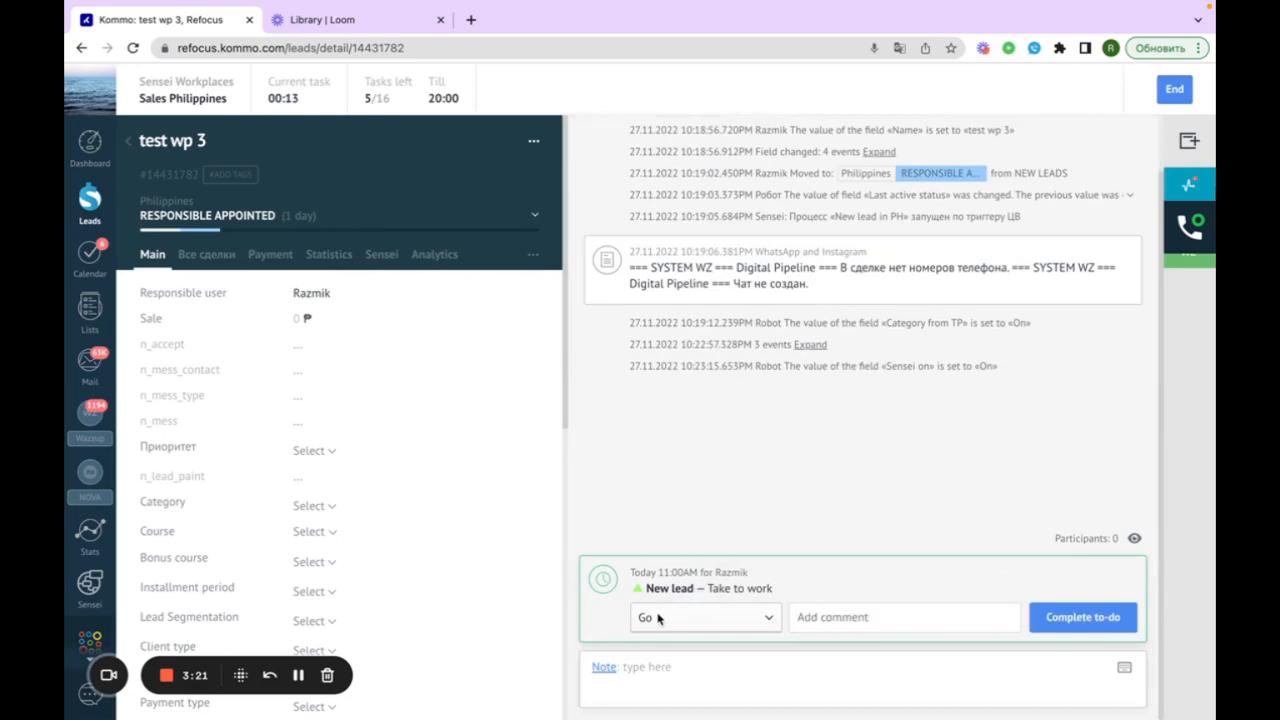
left_click(1078, 619)
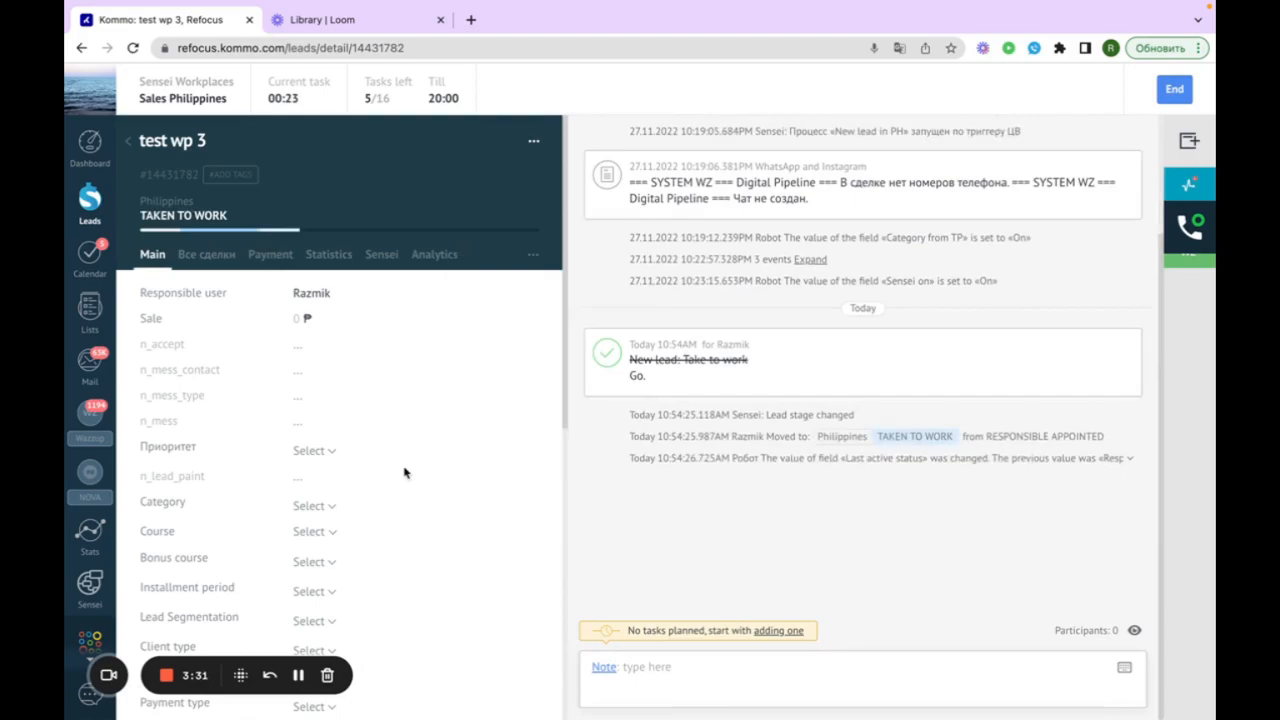
scroll(404, 472, "down", 2)
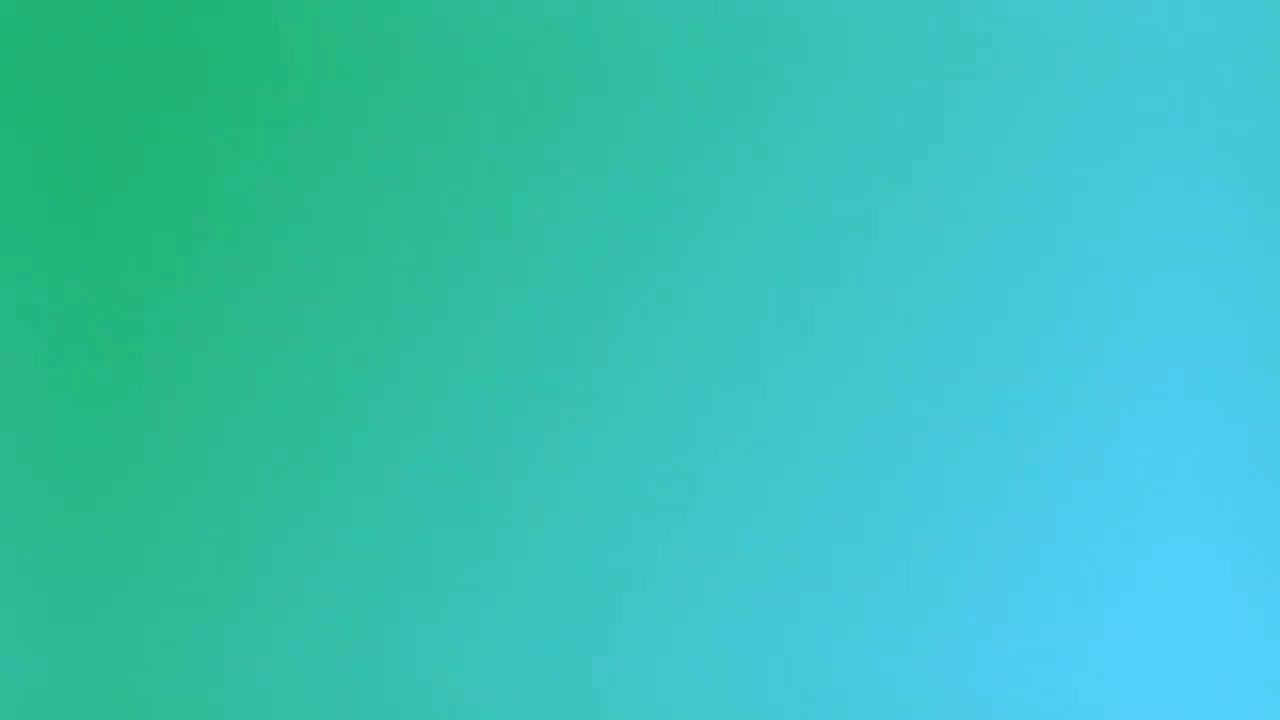